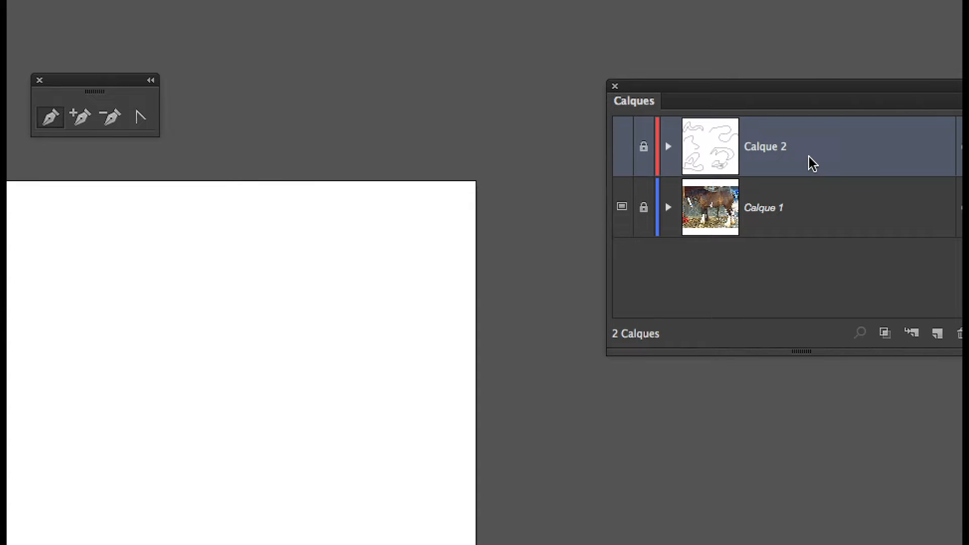
Add a new layer above Calque 2 and move the tool palette off the horse photo.
left_click(937, 333)
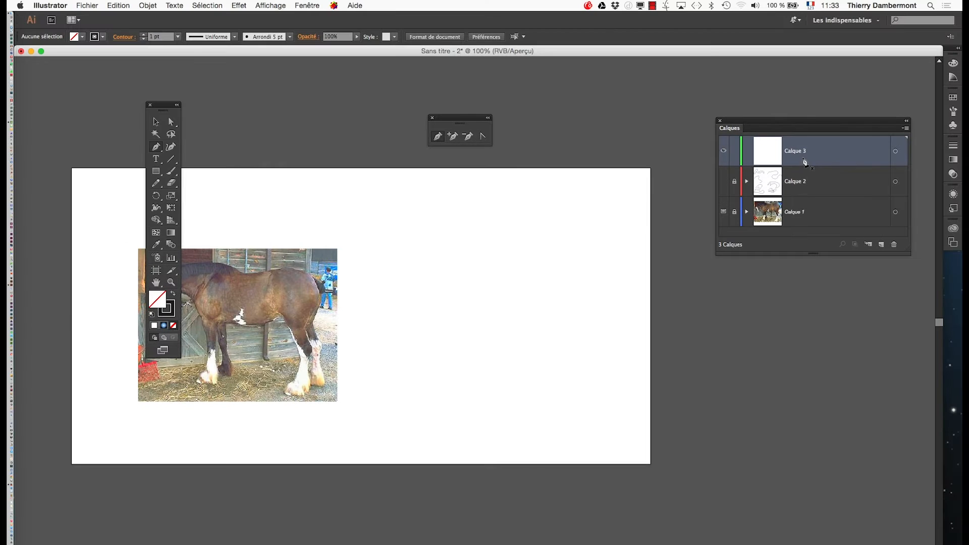
left_click(338, 323)
left_click(417, 315)
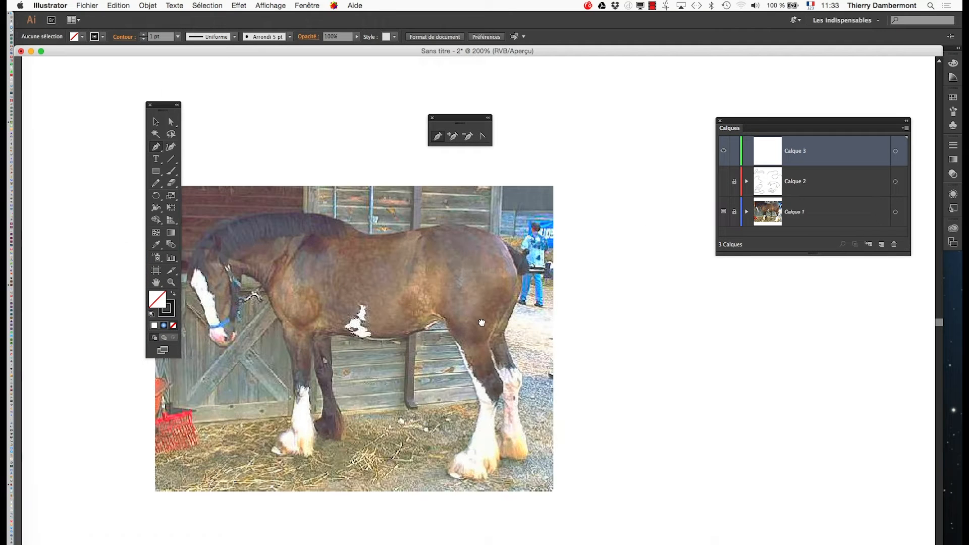
left_click_drag(481, 322, 590, 350)
left_click(588, 369)
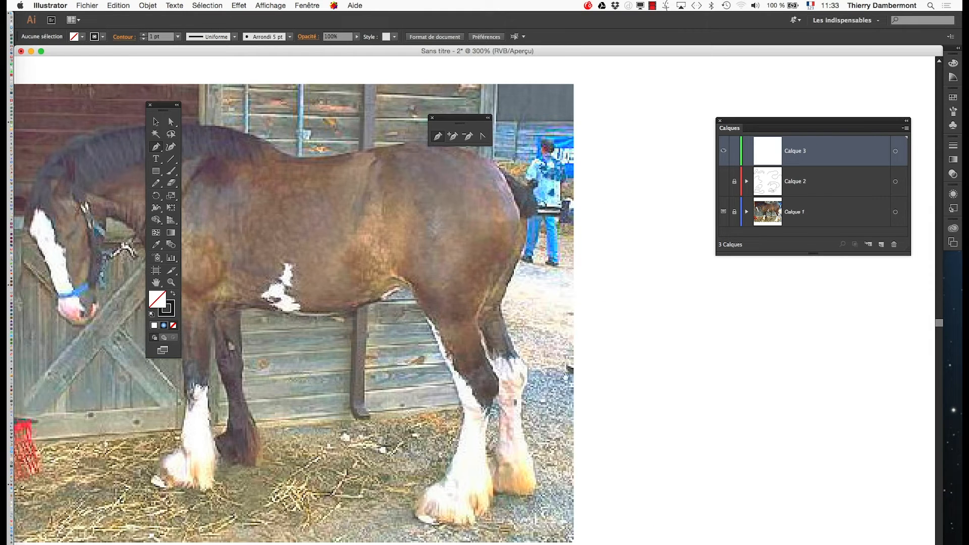
left_click_drag(474, 356, 641, 356)
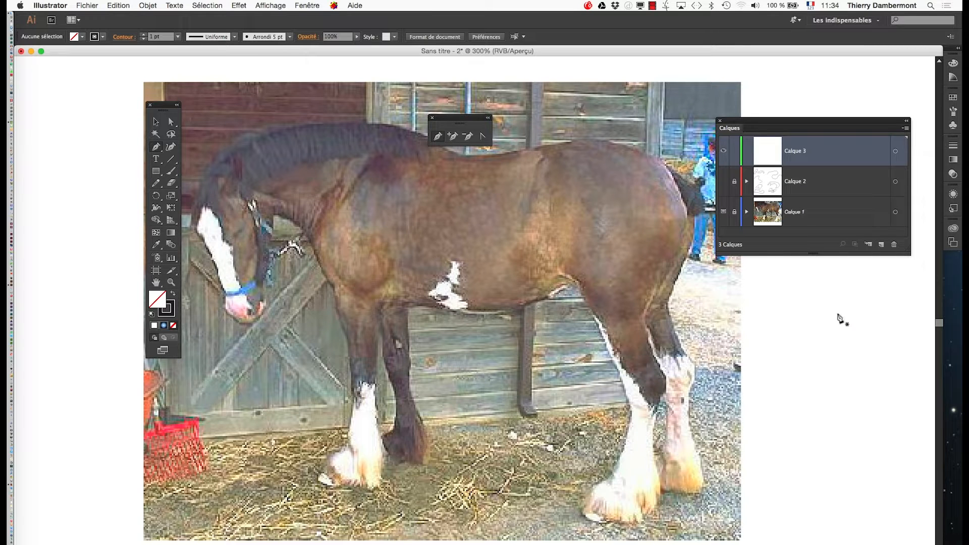
left_click_drag(164, 106, 138, 107)
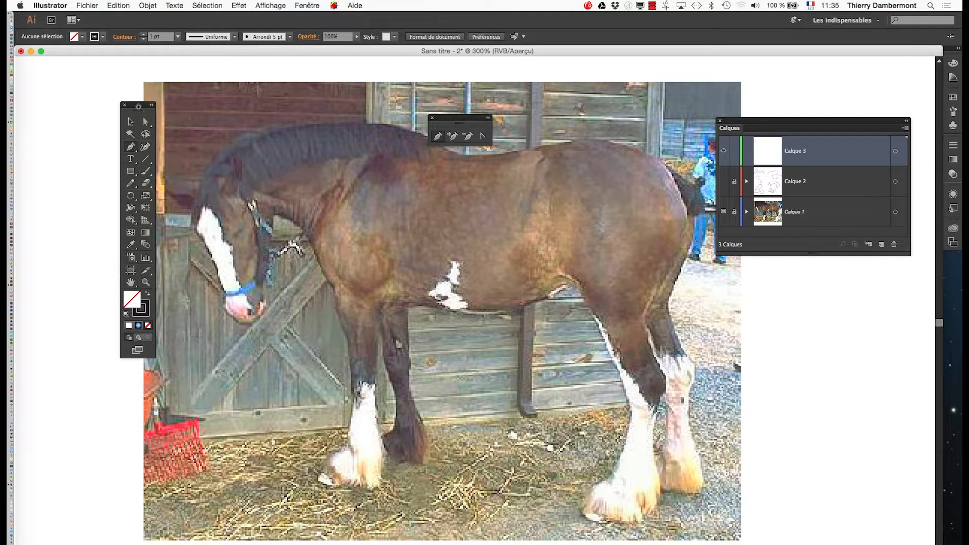
Start a curved Pen path at the horse's blue noseband and trace up the face and forehead to the top of the head.
left_click(251, 247)
left_click(477, 300)
left_click_drag(443, 327, 415, 243)
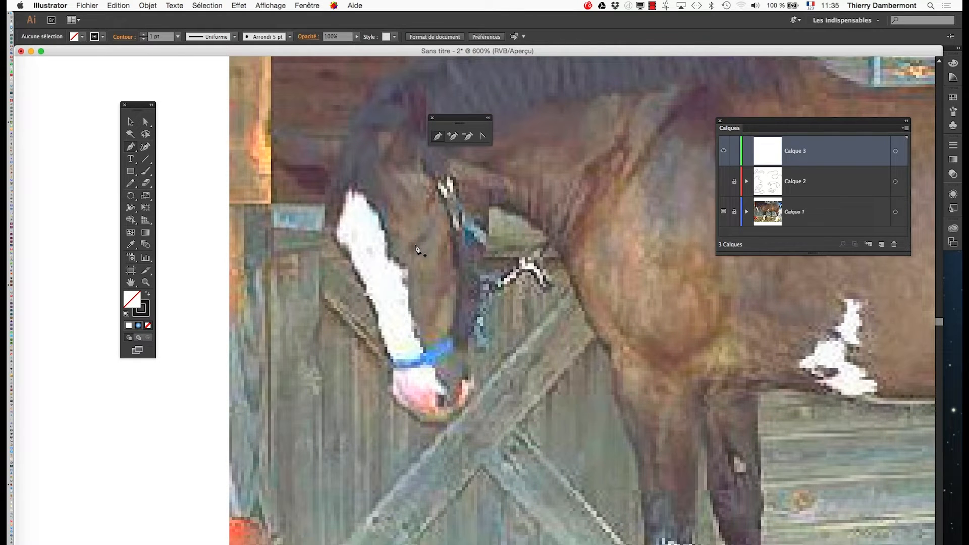
left_click(418, 251)
left_click_drag(530, 348, 413, 301)
left_click(413, 307, "alt+super")
left_click_drag(465, 321, 376, 312)
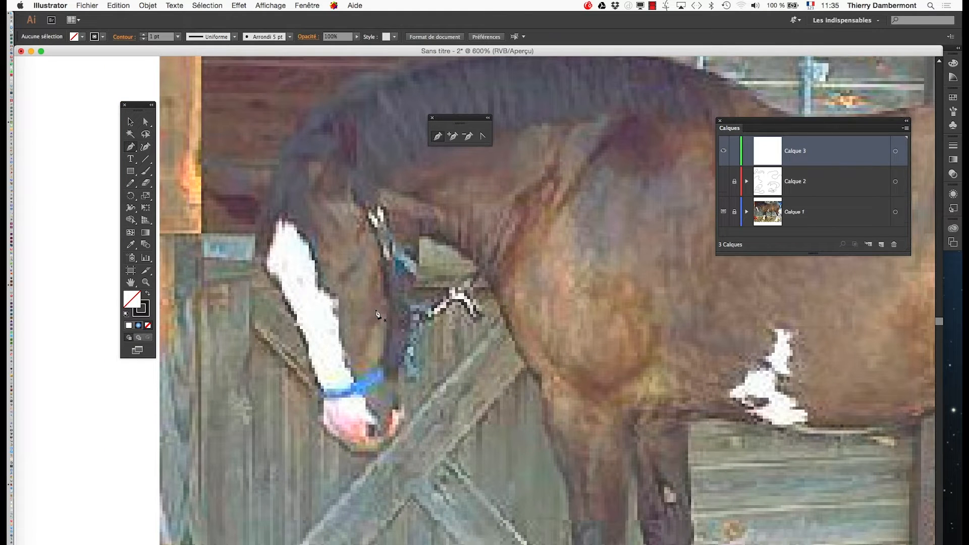
left_click(323, 391)
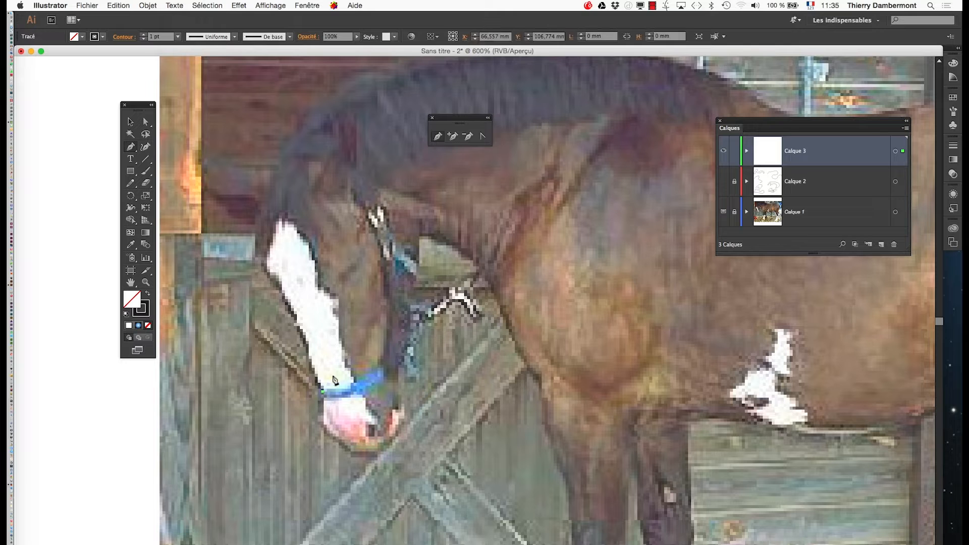
left_click(270, 274)
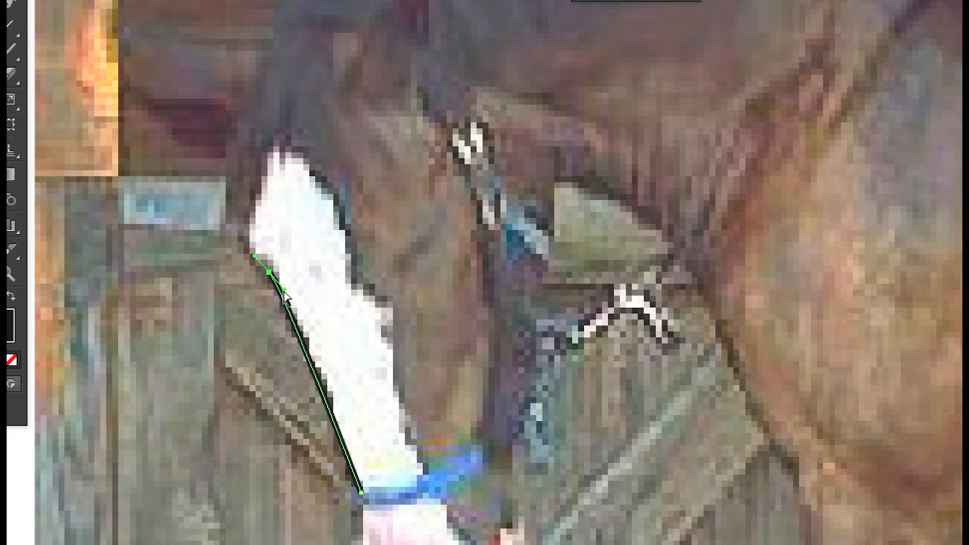
left_click_drag(283, 292, 298, 304)
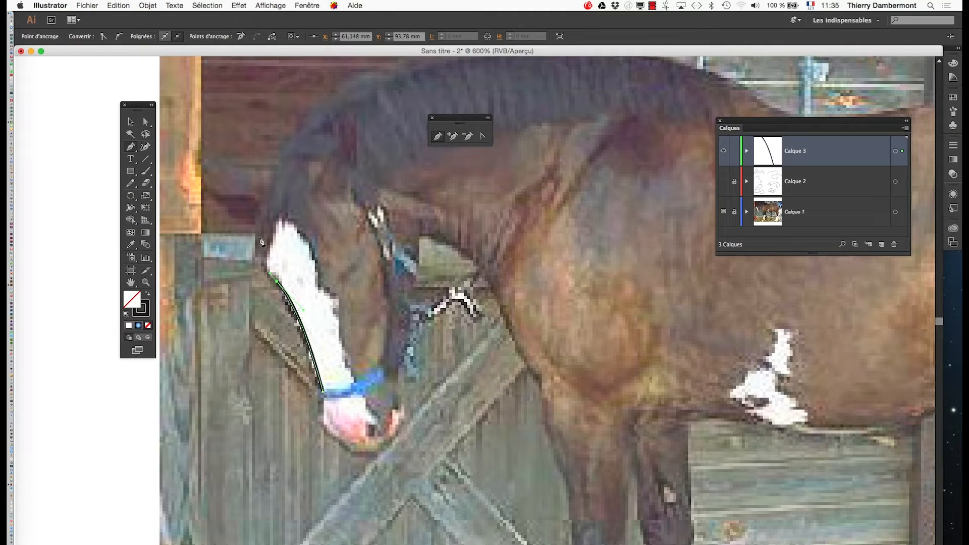
mouse_move(257, 235)
left_mouse_down()
mouse_move(259, 227)
mouse_move(255, 253)
left_mouse_up()
left_click_drag(292, 143, 265, 165)
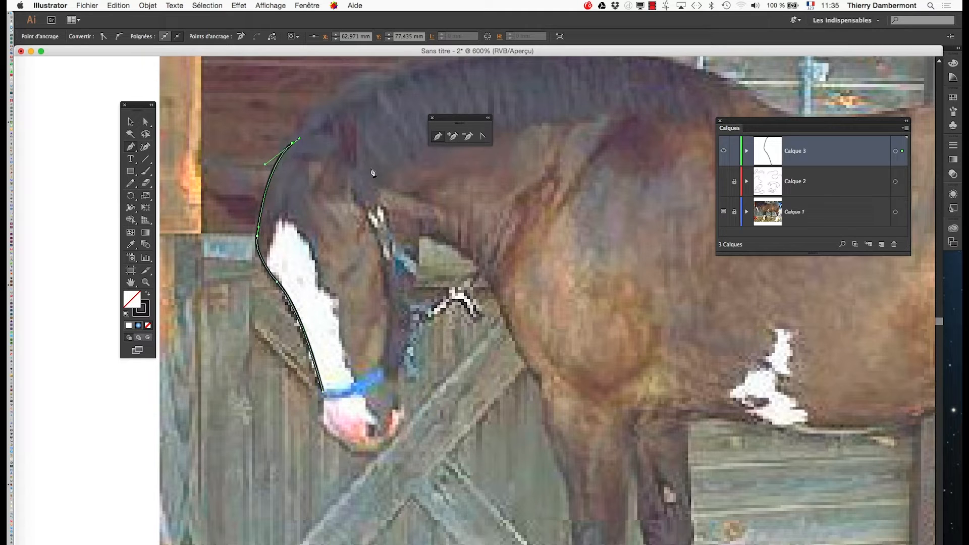
Continue the path down behind the ear, along the jaw and around the muzzle, closing the head outline at its starting point.
left_click_drag(375, 163, 345, 107)
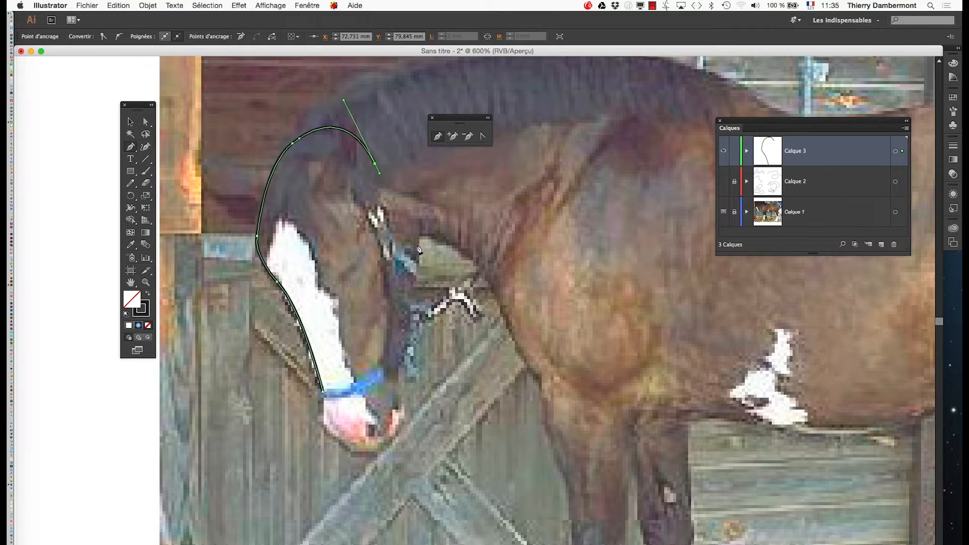
left_click_drag(420, 241, 418, 175)
left_click_drag(399, 358, 398, 371)
left_click_drag(371, 451, 415, 442)
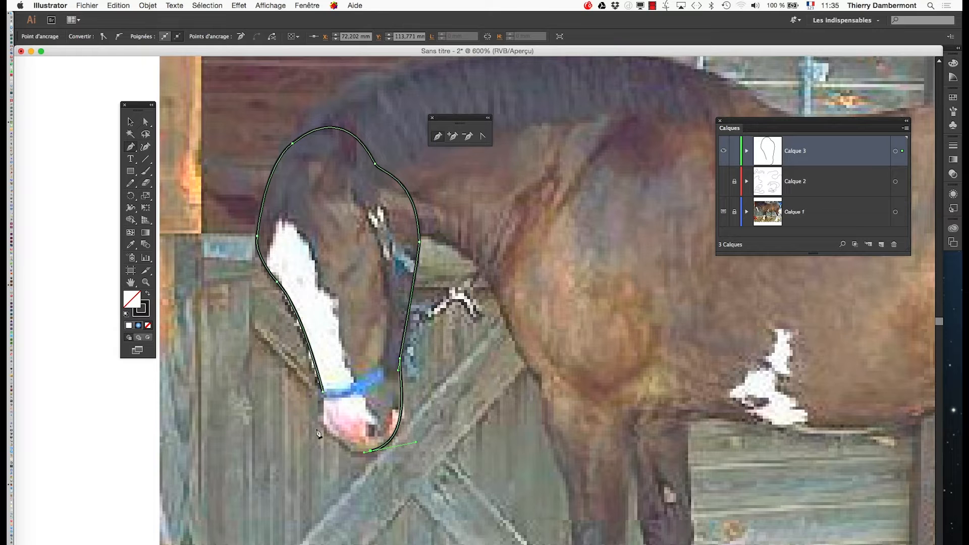
left_click_drag(325, 426, 327, 433)
left_click(323, 391)
left_click_drag(324, 392, 321, 409)
Fill the head shape with red and remove its stroke.
left_click(953, 97)
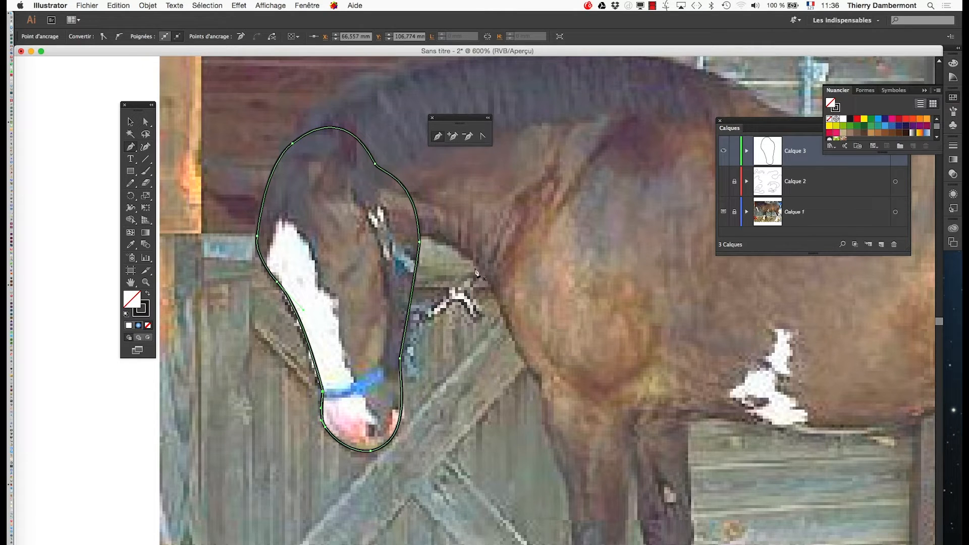
left_click(855, 120)
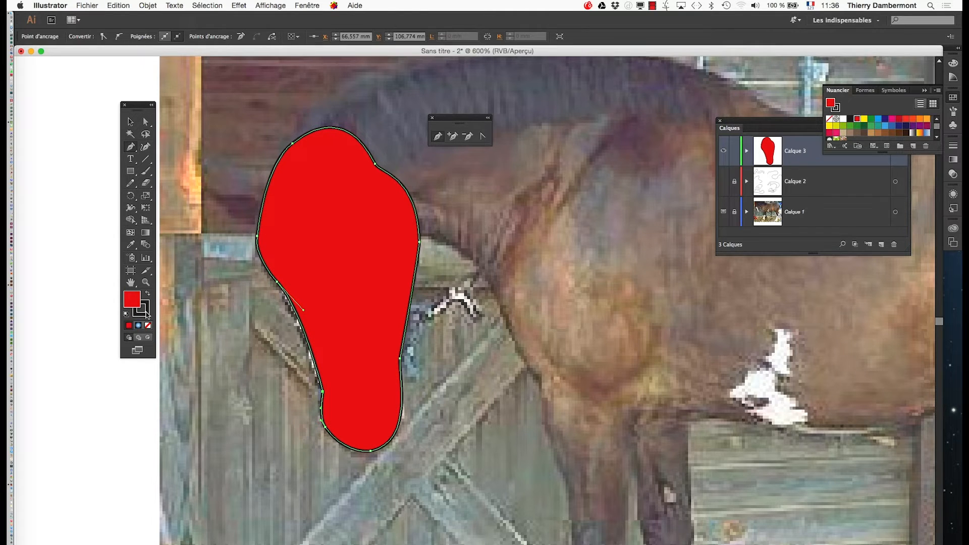
left_click(146, 312)
left_click(148, 325)
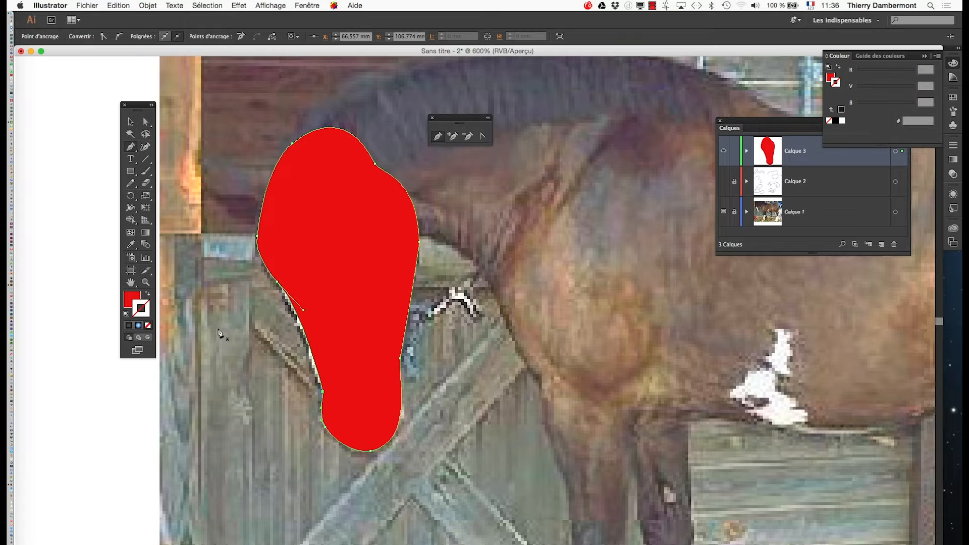
Show the Transparence settings and reduce the red head shape's opacity to 52%.
left_click(307, 6)
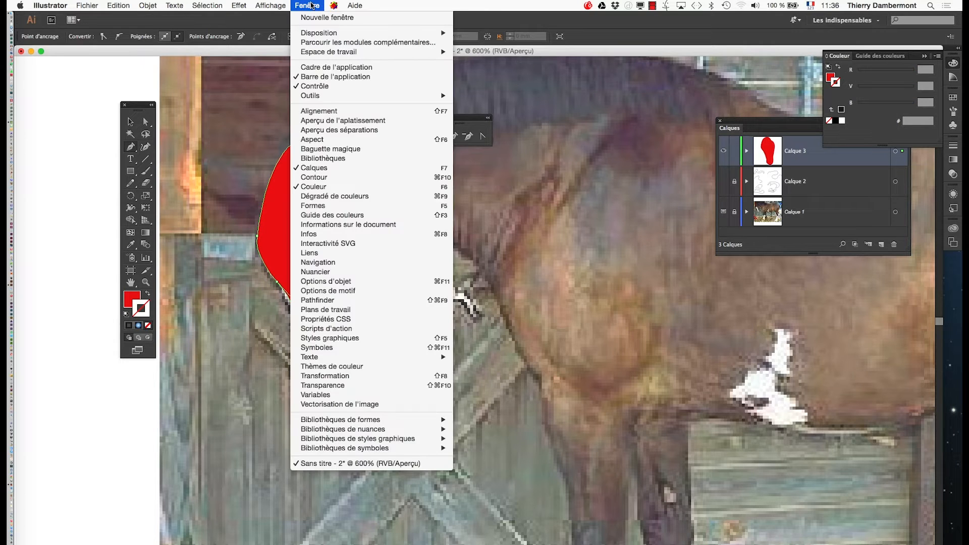
left_click(371, 387)
left_click_drag(889, 144, 543, 255)
left_click(647, 262)
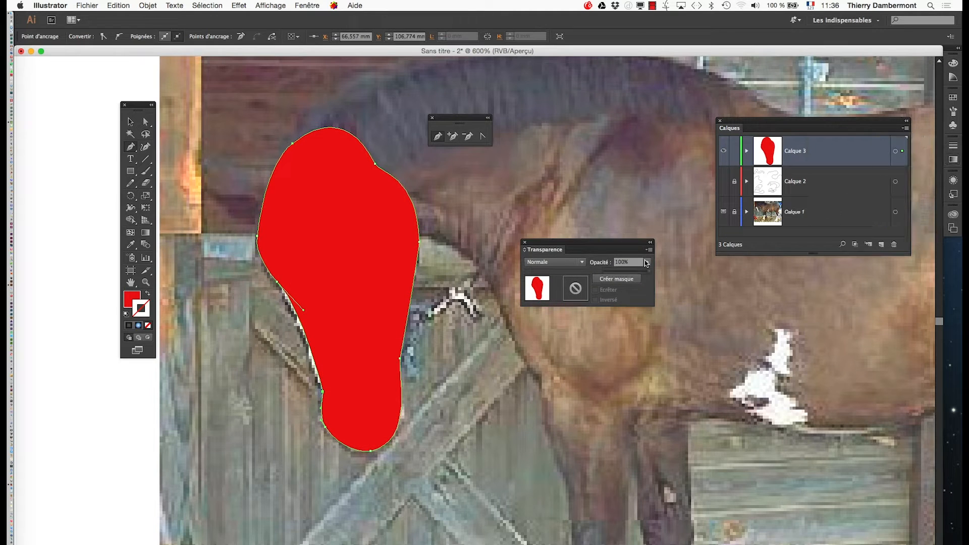
left_click_drag(649, 271, 628, 273)
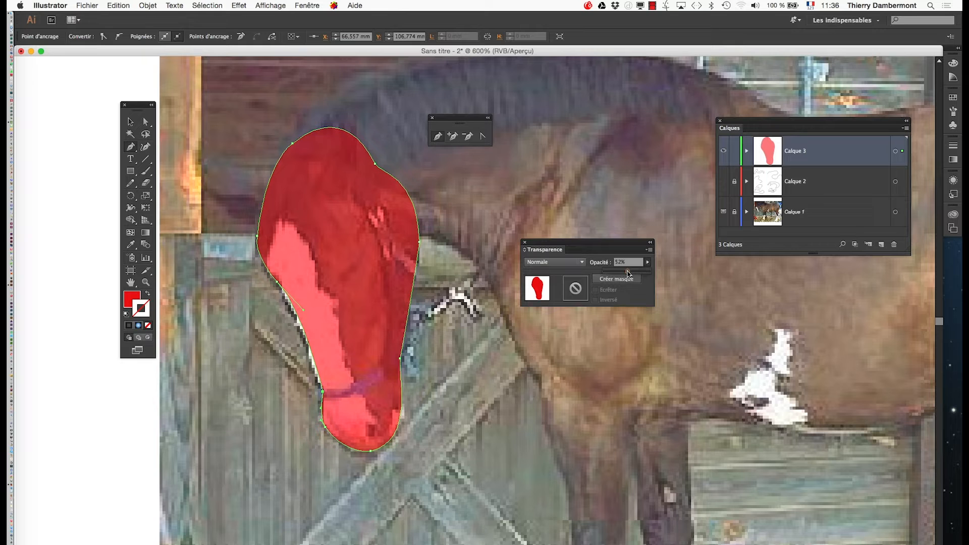
Enlarge the layer list, expand Calque 3 and lock the red head path.
scroll(584, 346, "down", 1)
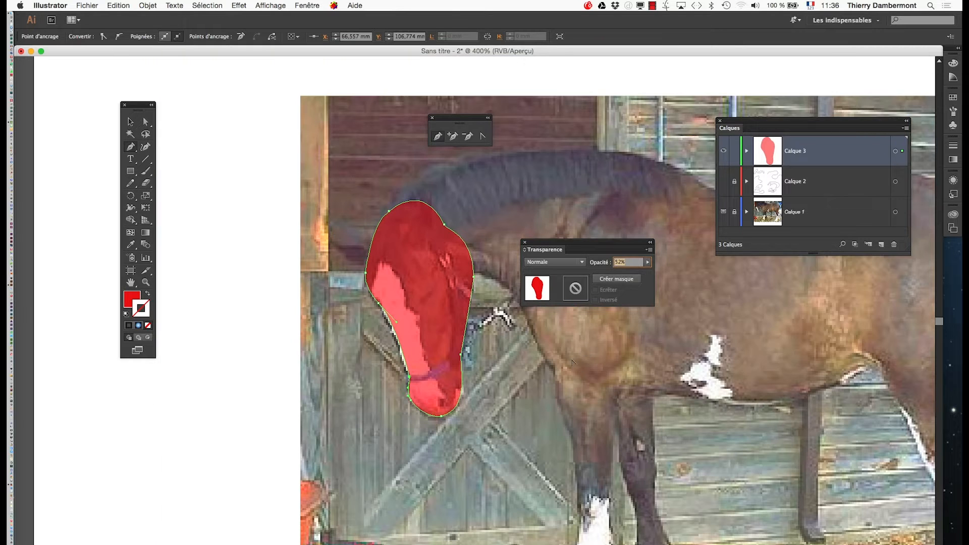
scroll(572, 361, "down", 1)
left_click_drag(570, 389, 423, 399)
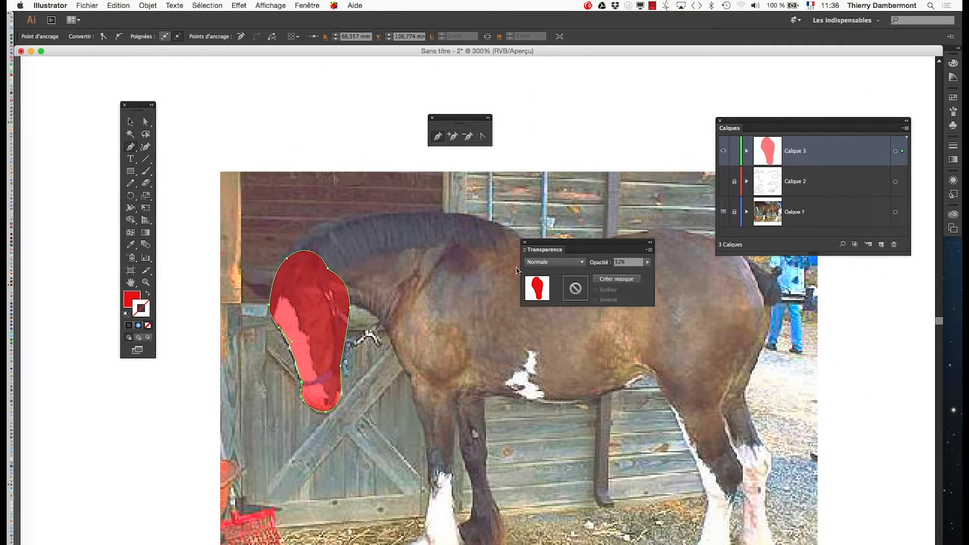
left_click_drag(552, 244, 776, 285)
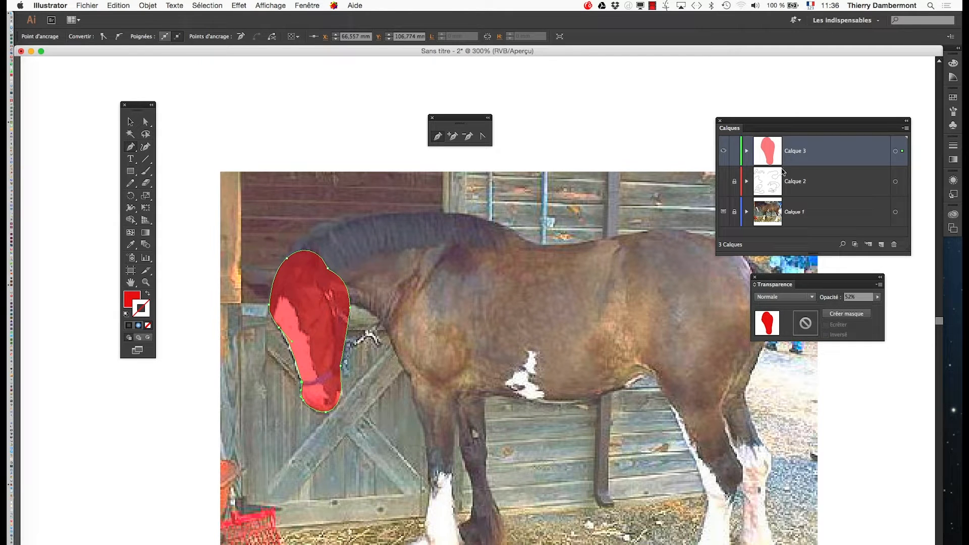
left_click_drag(763, 121, 521, 180)
left_click_drag(657, 306, 726, 419)
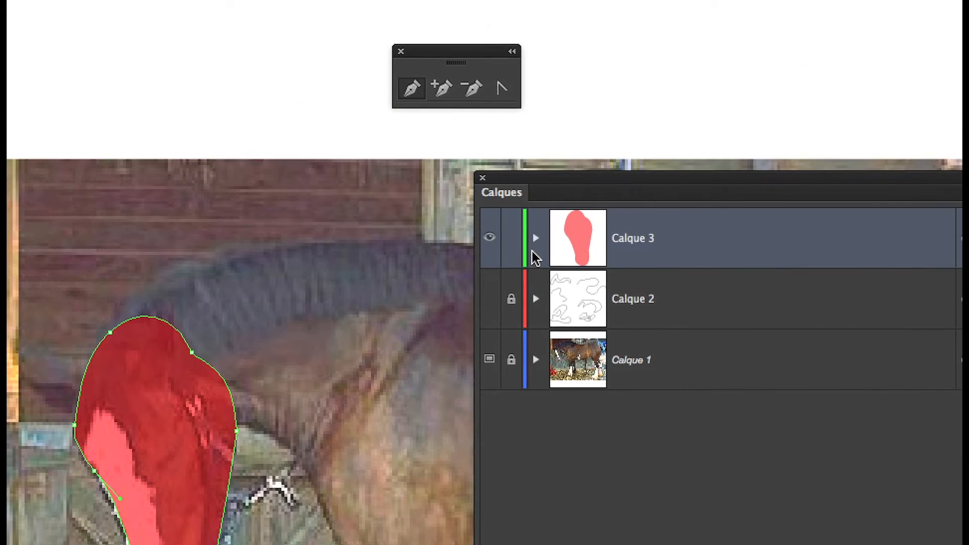
left_click(536, 238)
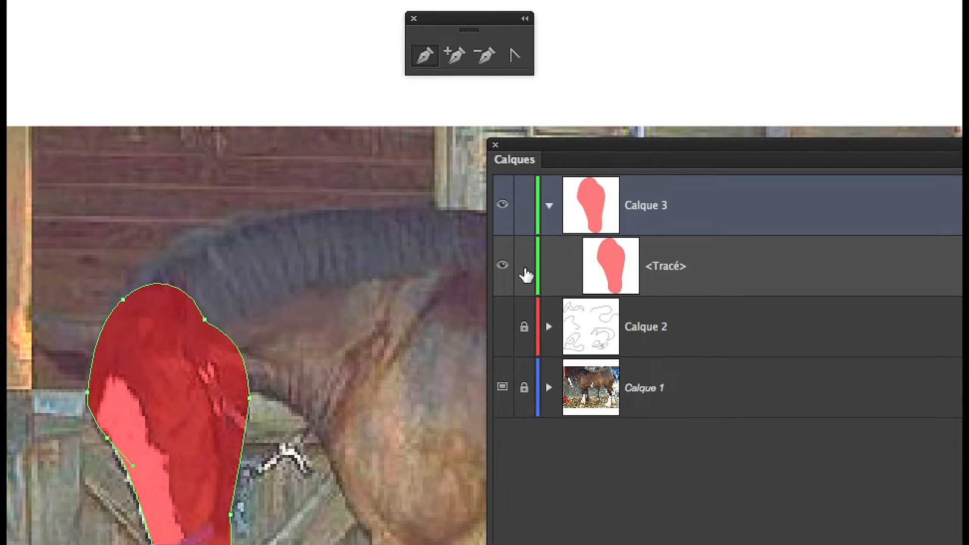
left_click(519, 282)
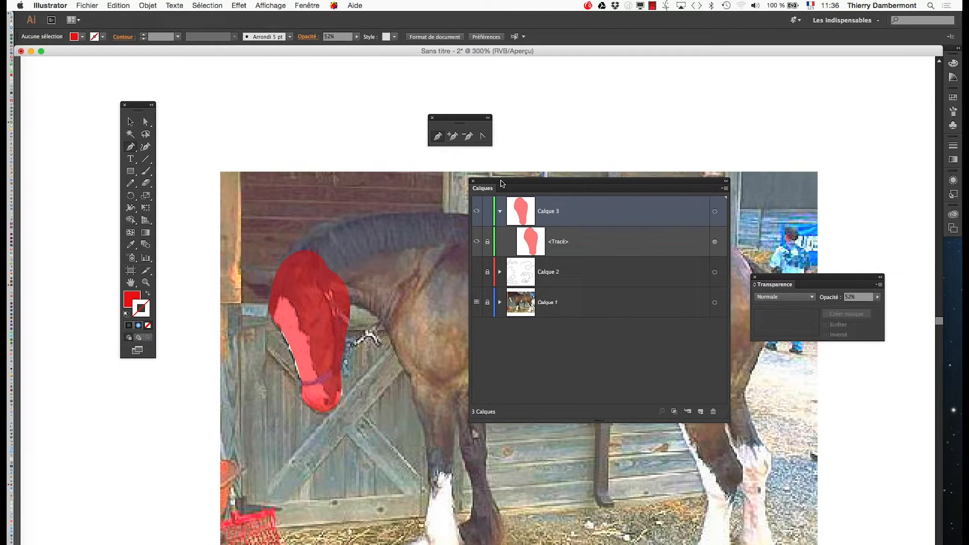
Start a Pen path for the neck with a curve over the top of the head, and remove its fill.
left_click_drag(502, 183, 635, 91)
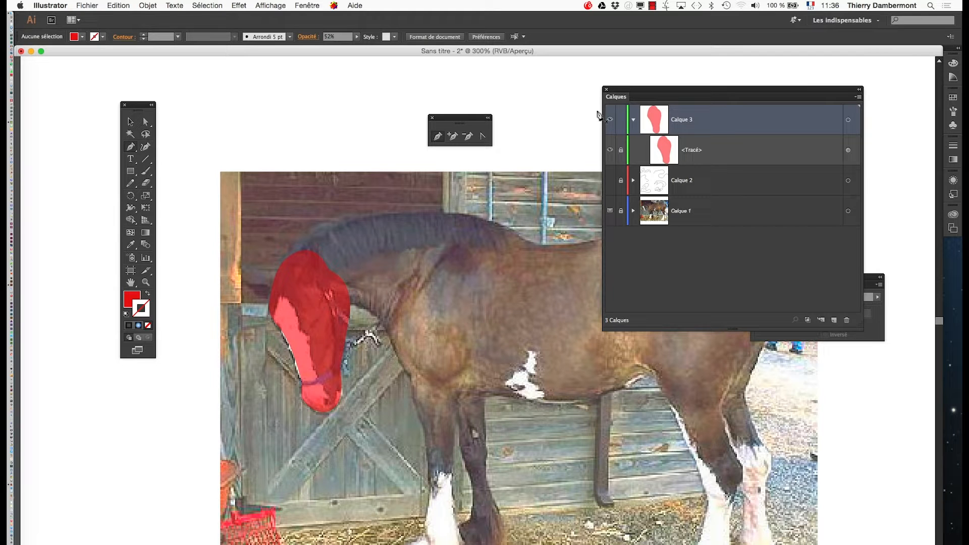
left_click_drag(615, 95, 667, 89)
left_click(388, 249, "super")
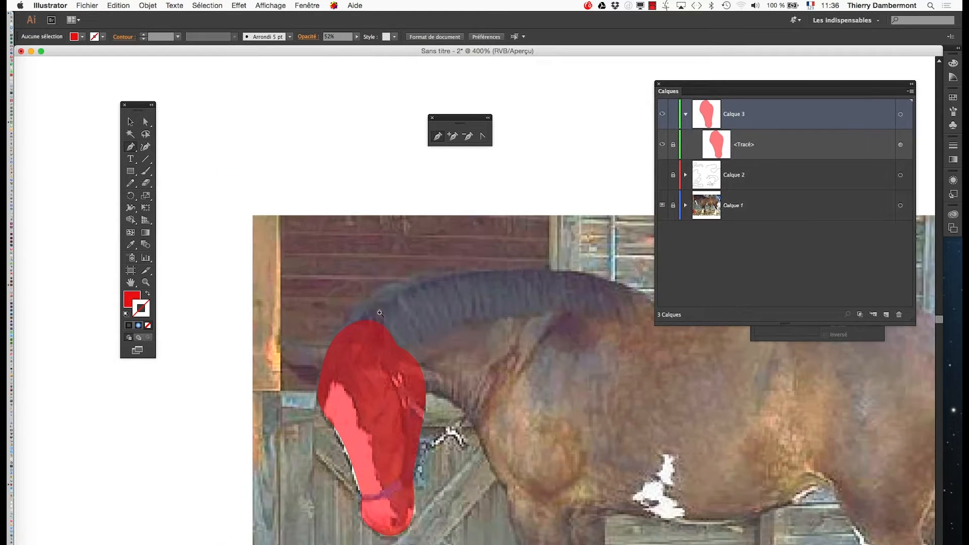
left_click_drag(379, 355, 292, 392)
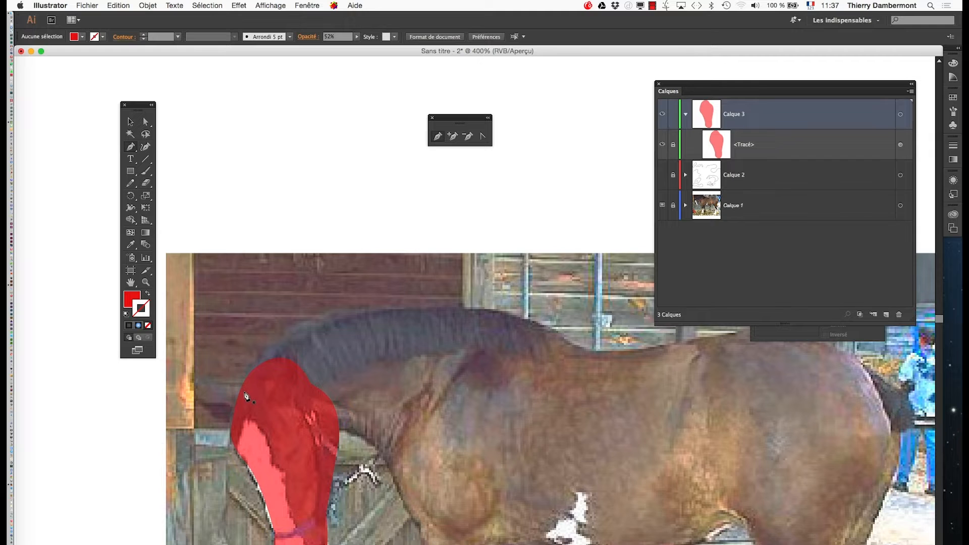
left_click(245, 391)
left_click_drag(295, 337, 250, 356)
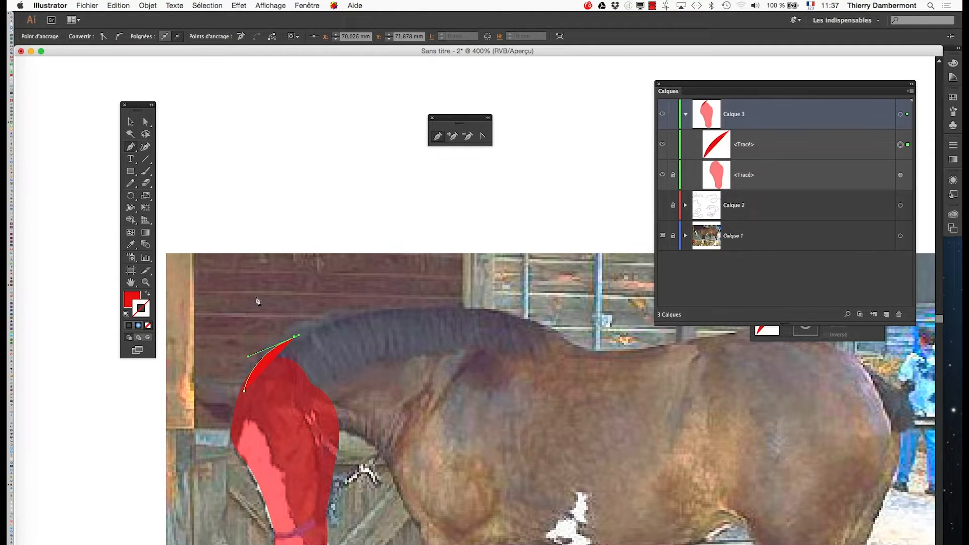
left_click(128, 326)
left_click(148, 325)
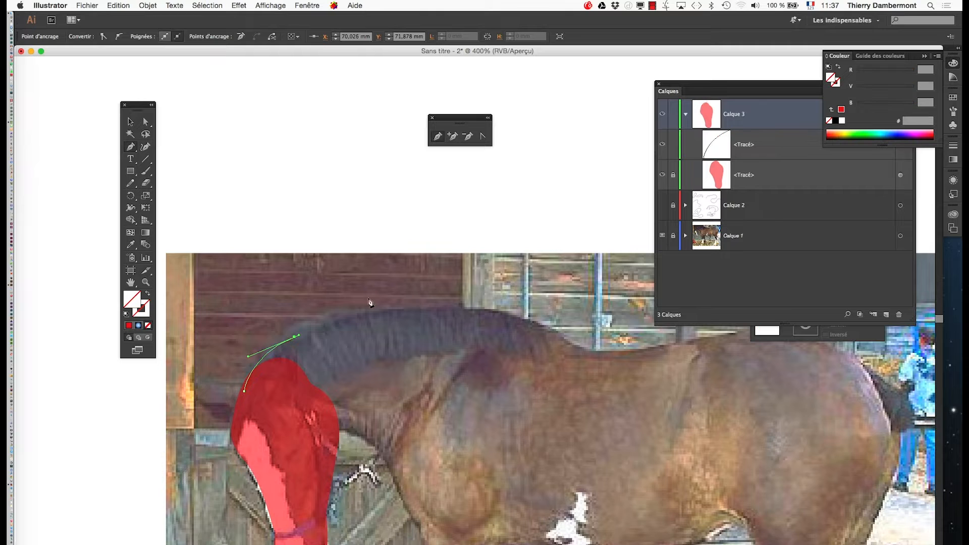
Trace the neck outline along the mane, down the shoulder and back under the throat, overlapping the head and closing at the start.
left_click_drag(461, 311, 341, 305)
left_click_drag(537, 321, 516, 312)
left_click_drag(538, 356, 522, 360)
left_click_drag(451, 400, 445, 408)
left_click_drag(382, 455, 378, 451)
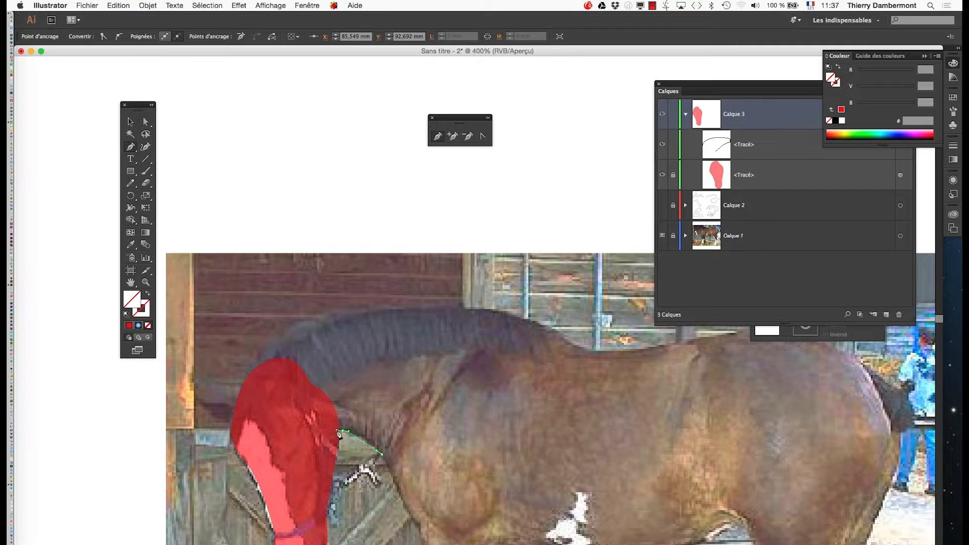
left_click_drag(342, 431, 311, 429)
left_click(245, 391)
left_click_drag(245, 391, 247, 355)
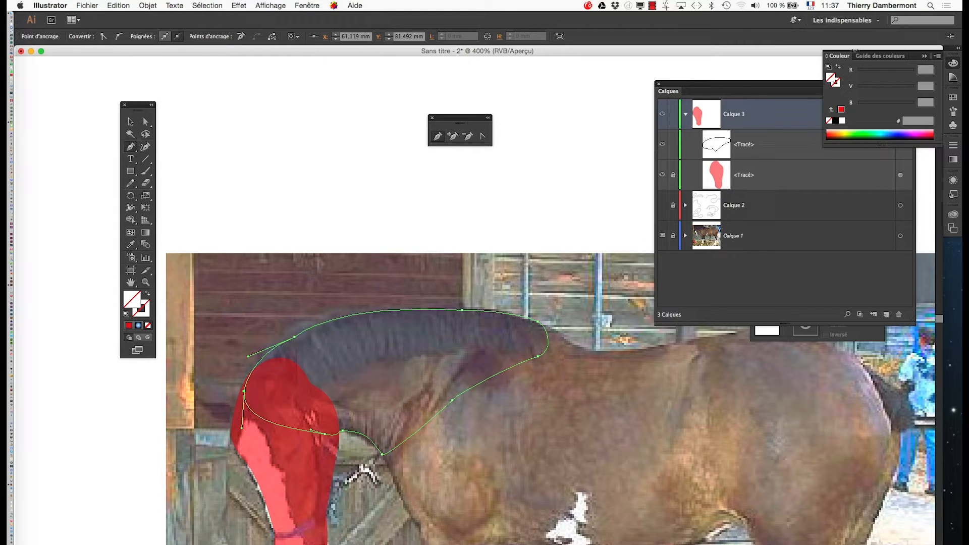
Fill the closed neck shape with blue, and rearrange the floating Nuancier and Calques palettes to uncover the opacity settings.
left_click(952, 98)
left_click(892, 127)
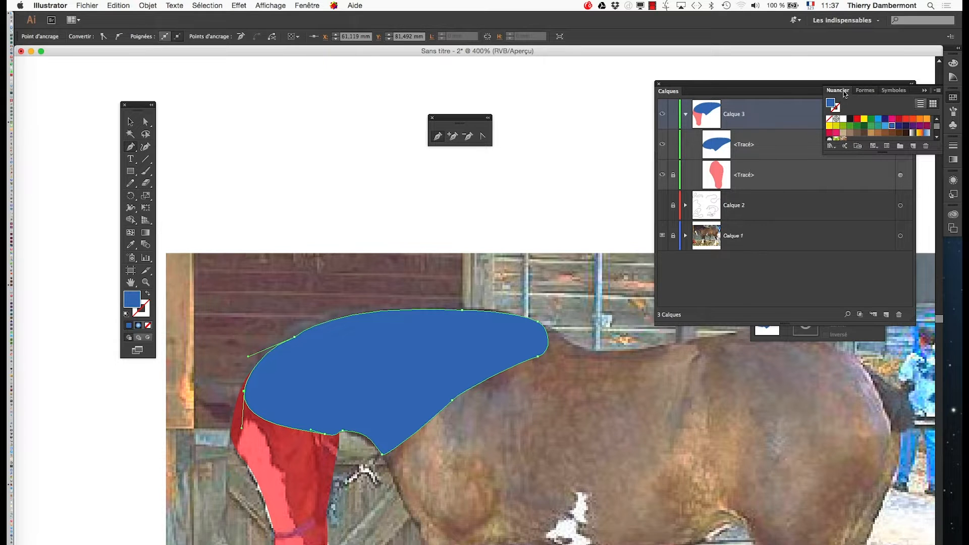
left_click_drag(844, 94, 276, 151)
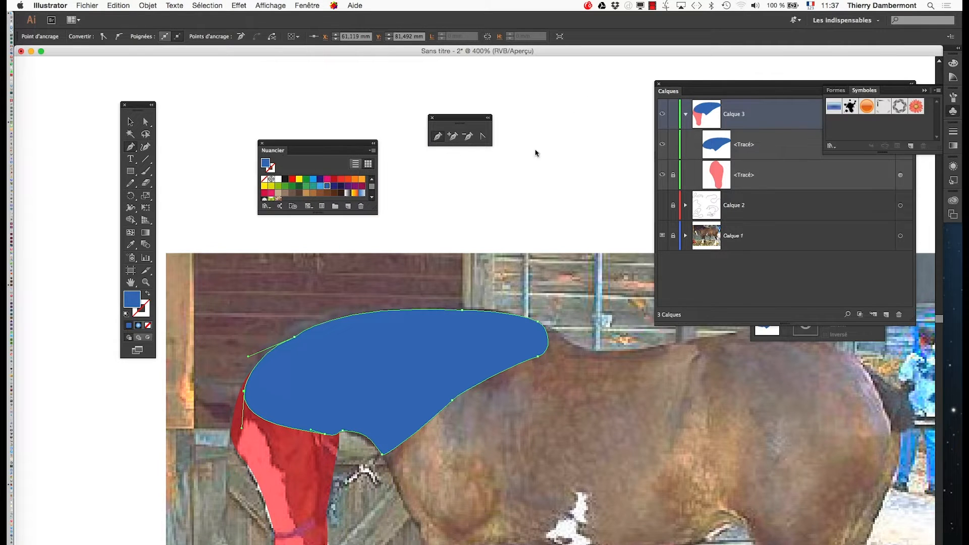
left_click(925, 91)
left_click_drag(810, 86, 756, 375)
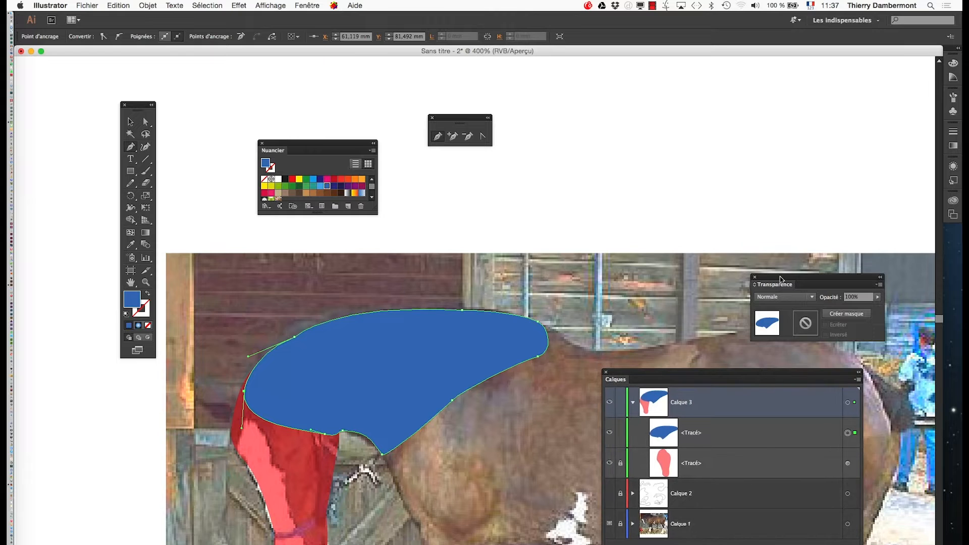
Move the Transparence palette clear of the photo, set the blue neck shape's opacity to 54% and deselect it.
left_click_drag(780, 279, 676, 87)
left_click(773, 105)
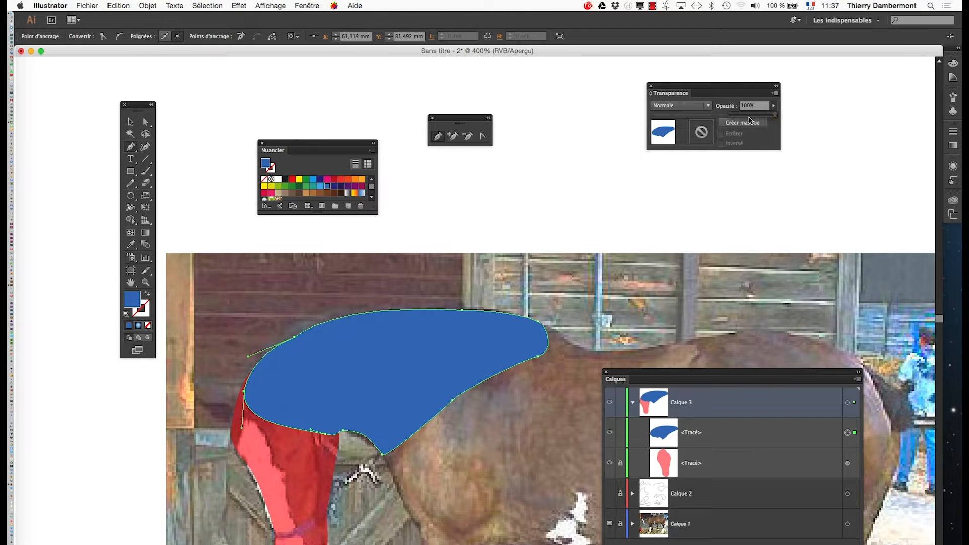
left_click(751, 115)
left_click(130, 121)
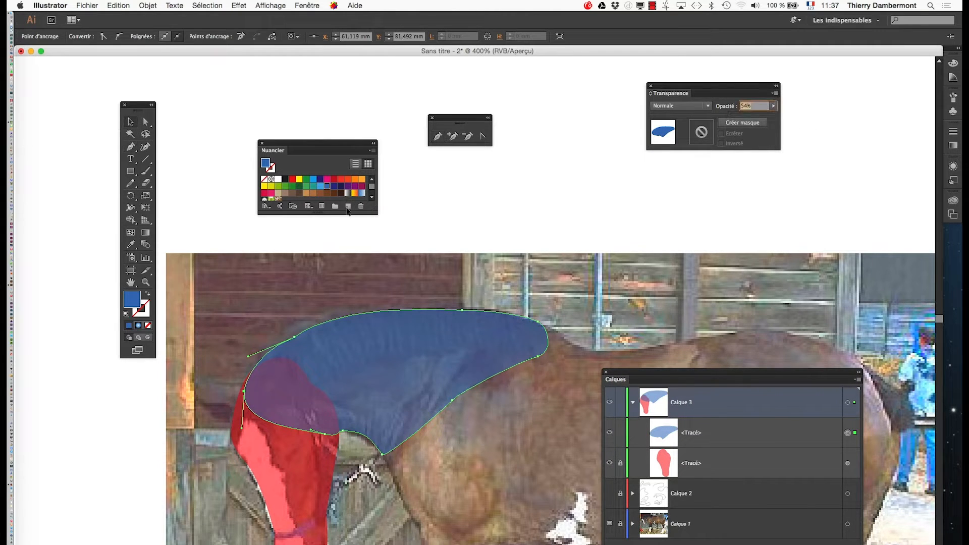
left_click(523, 304)
left_click(495, 405, "alt")
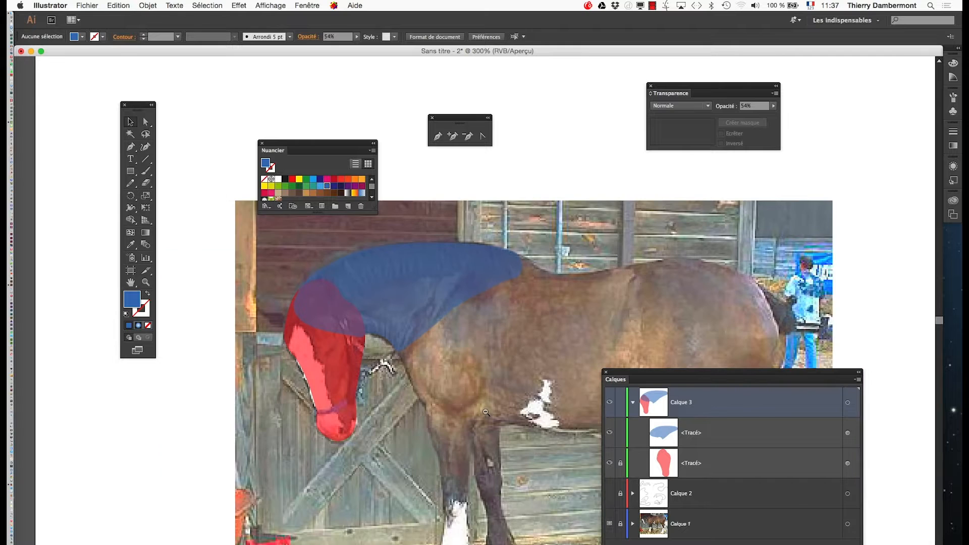
Try a green fill on the neck shape.
left_click(438, 300)
left_click(292, 187)
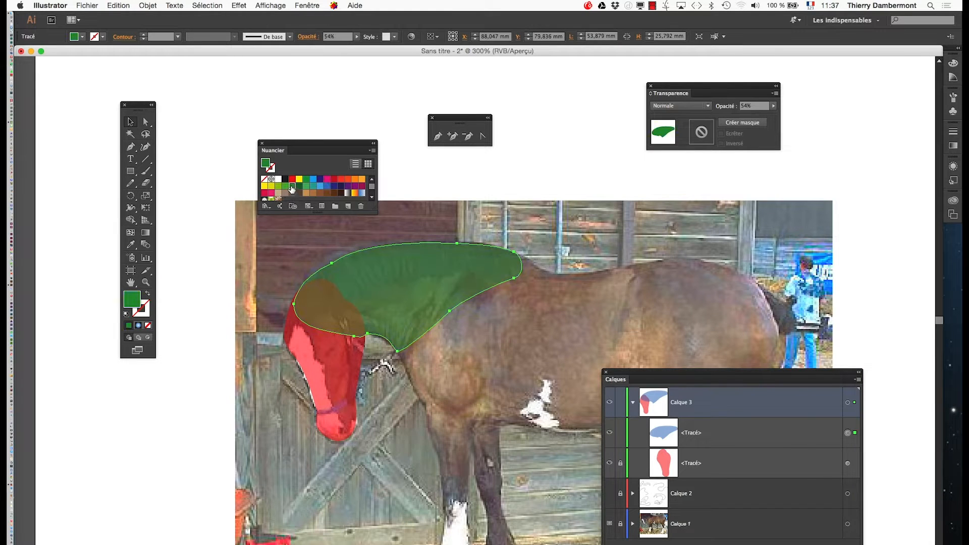
left_click(523, 197)
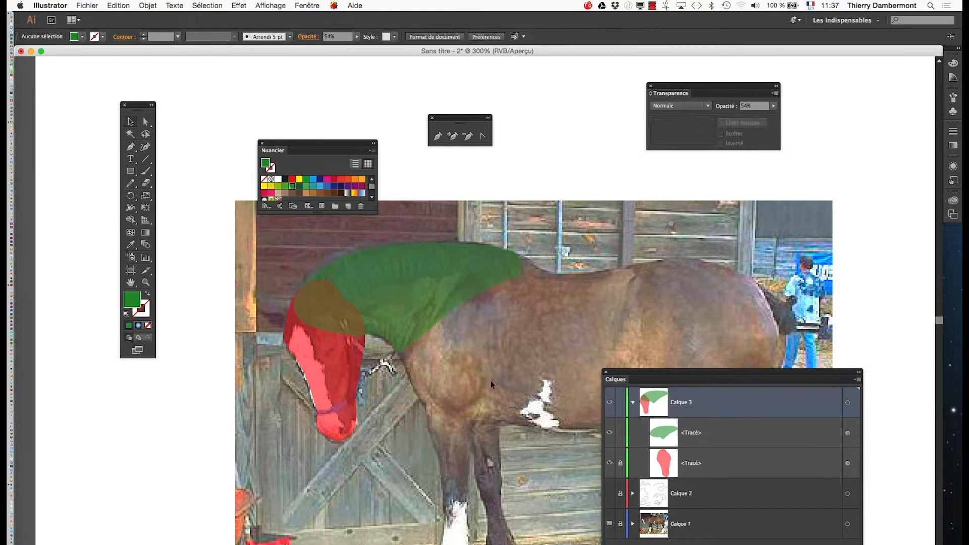
Fill the neck shape with orange and deselect it.
left_click(413, 306)
left_click(354, 179)
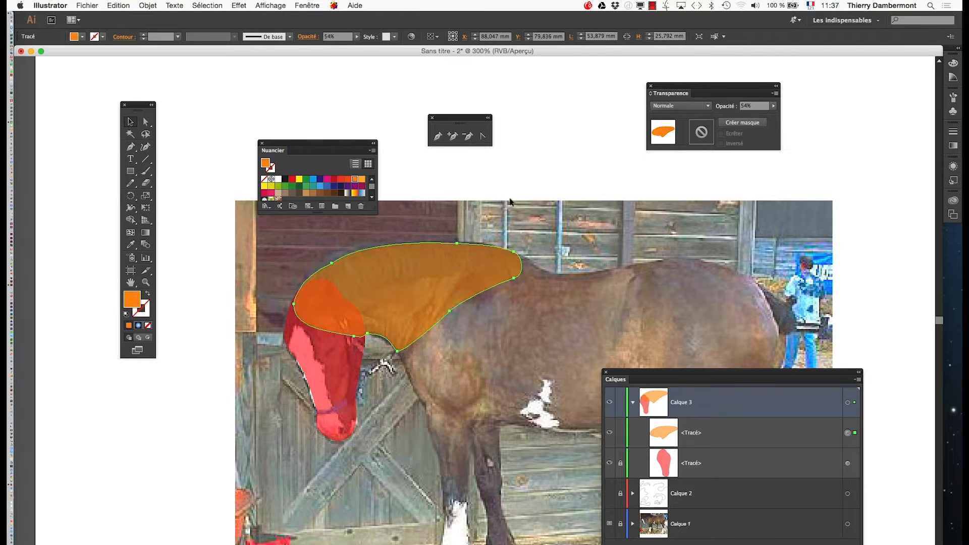
left_click(542, 322)
left_click(347, 345)
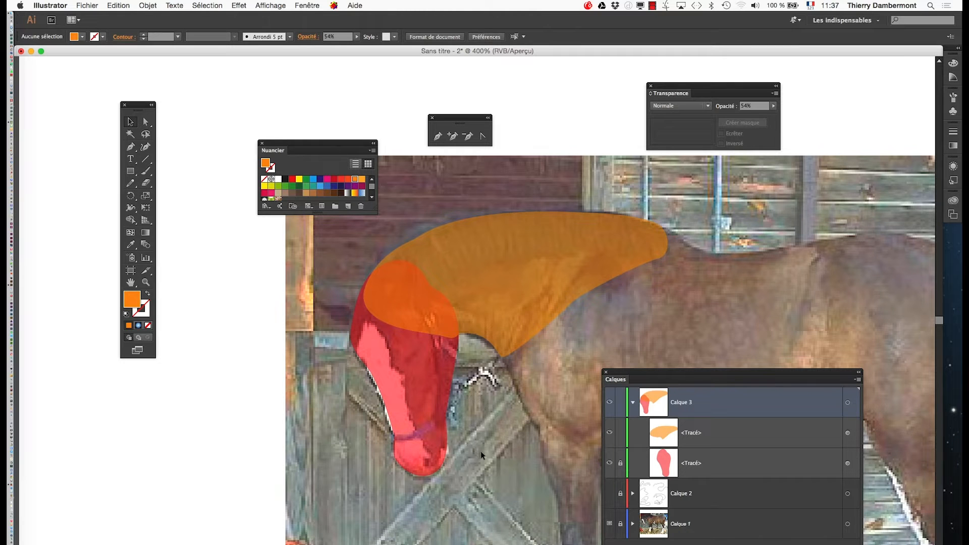
key("super+minus")
Save the document as tracés combinés.ai in Adobe Illustrator format in the AI initiation Carnaval jour 3 folder.
left_click(87, 5)
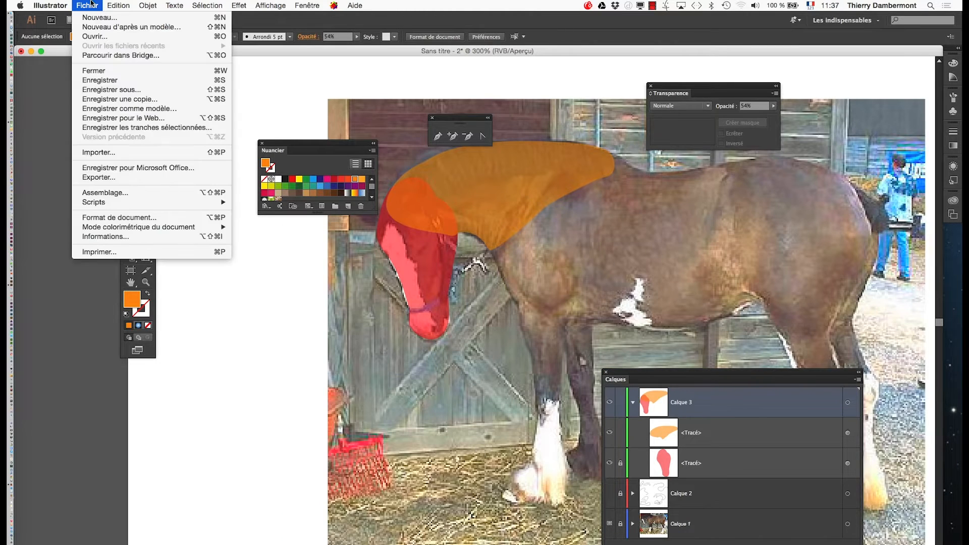
left_click(116, 90)
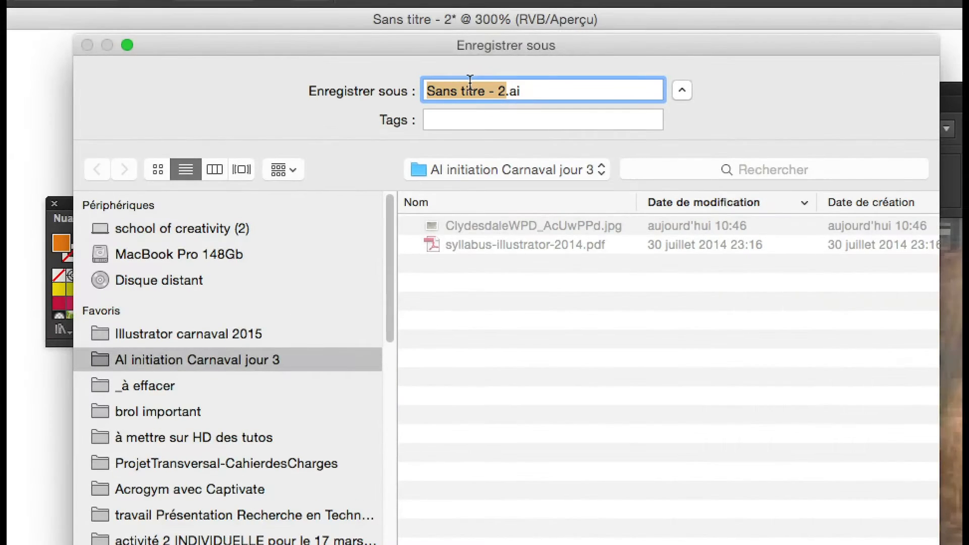
type("tracés comb")
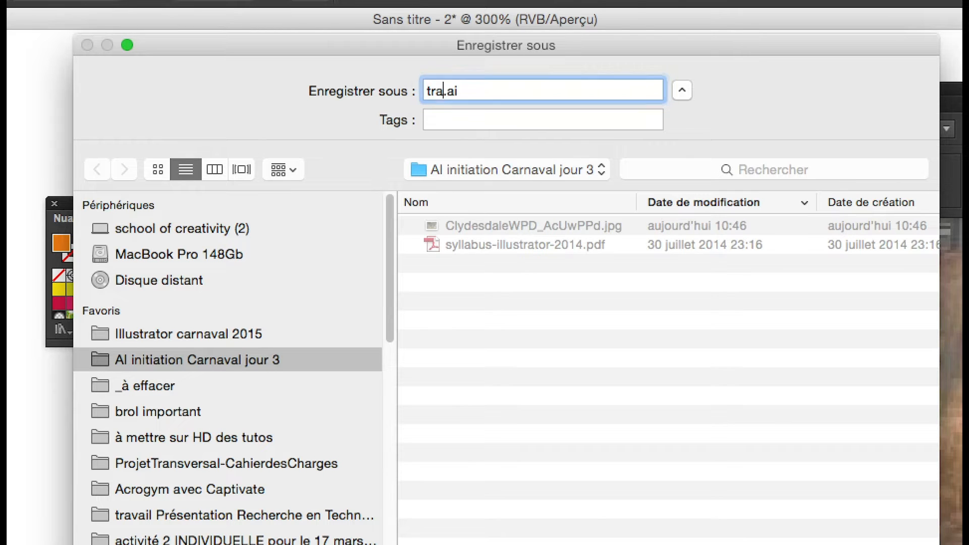
type("inés")
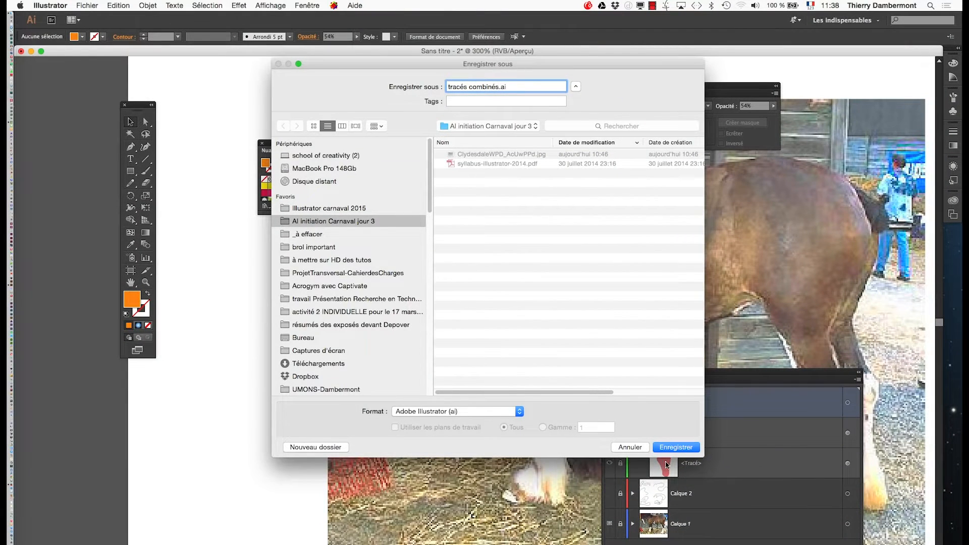
left_click(676, 447)
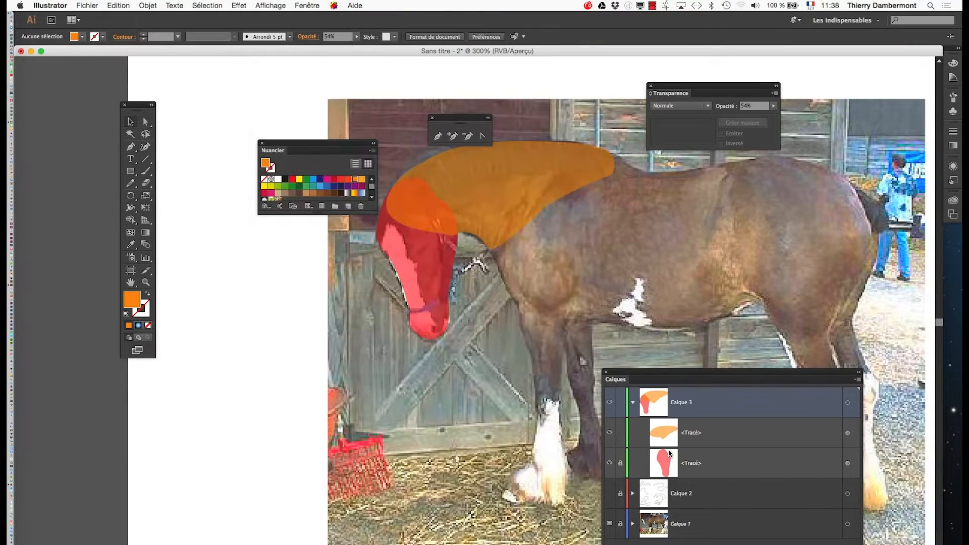
left_click(569, 385)
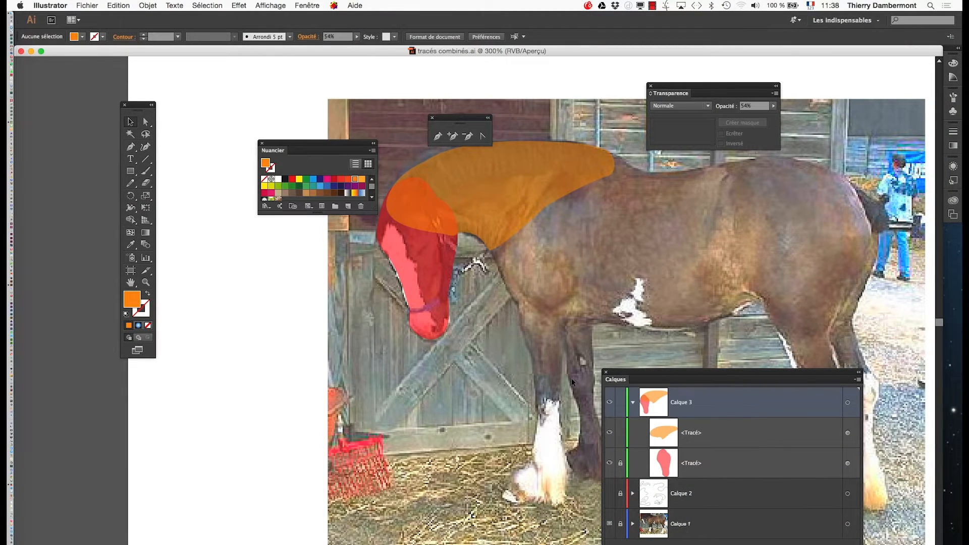
Examine how the orange neck shape overlaps the red head shape against the whole horse.
key("super+minus")
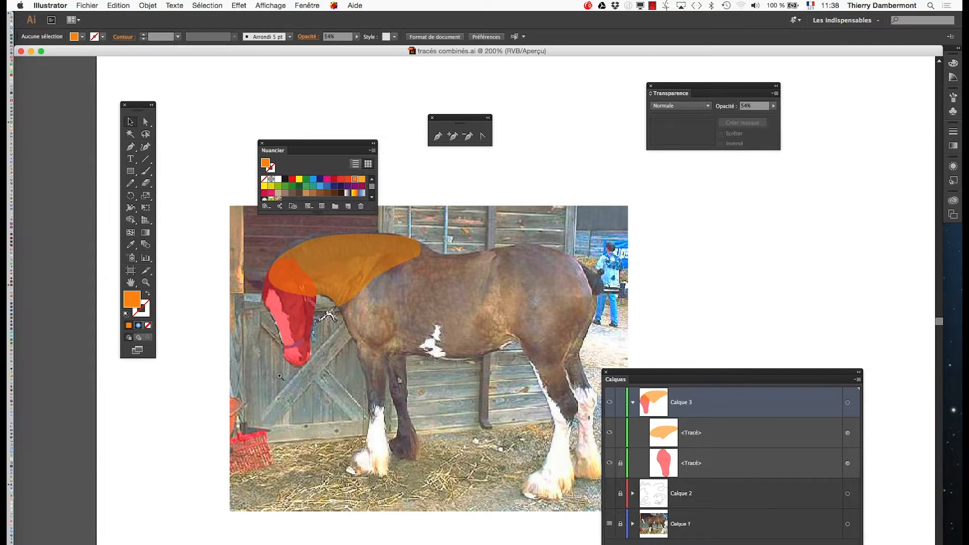
left_click(311, 313)
left_click(396, 312)
left_click(570, 297)
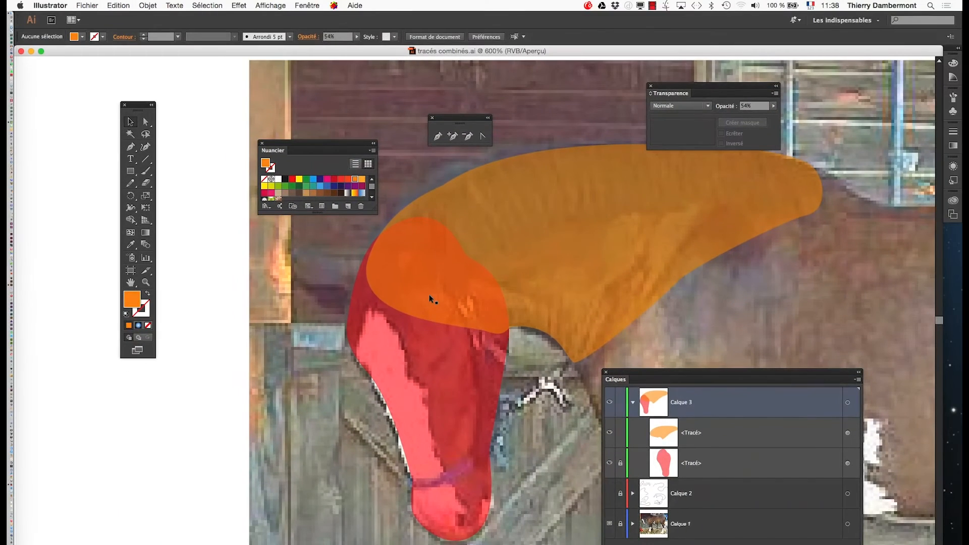
left_click(475, 323, "alt+super")
left_click(474, 323, "alt+super")
left_click(523, 344, "alt+super")
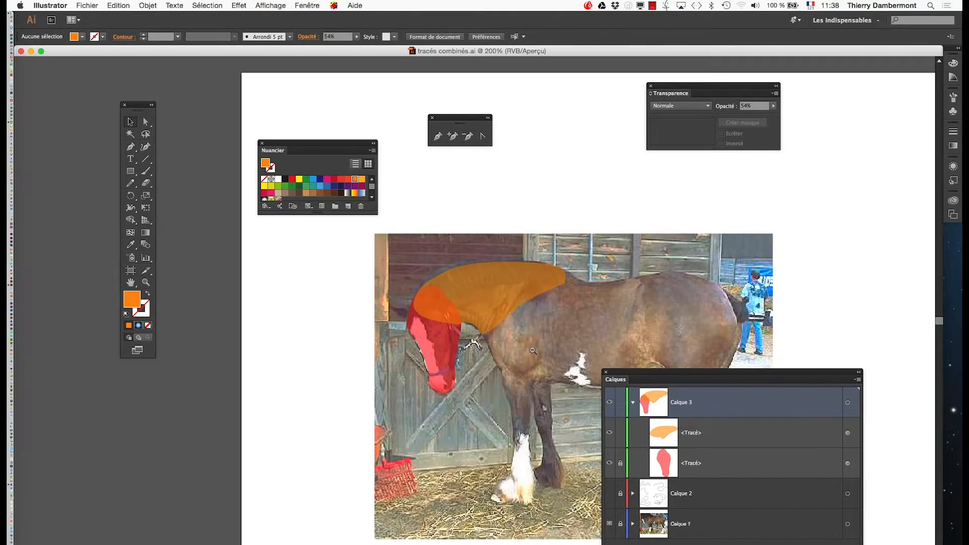
left_click_drag(525, 348, 405, 348)
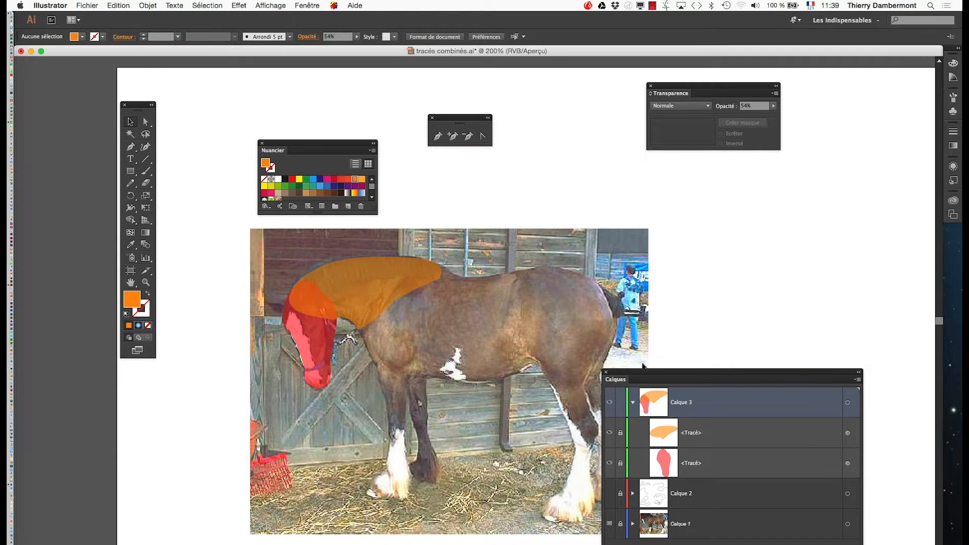
Move the Calques palette off the hindquarters and start an unfilled Pen path for the body, from the neck's rear end along the withers.
left_click_drag(643, 372, 722, 361)
left_click(496, 313)
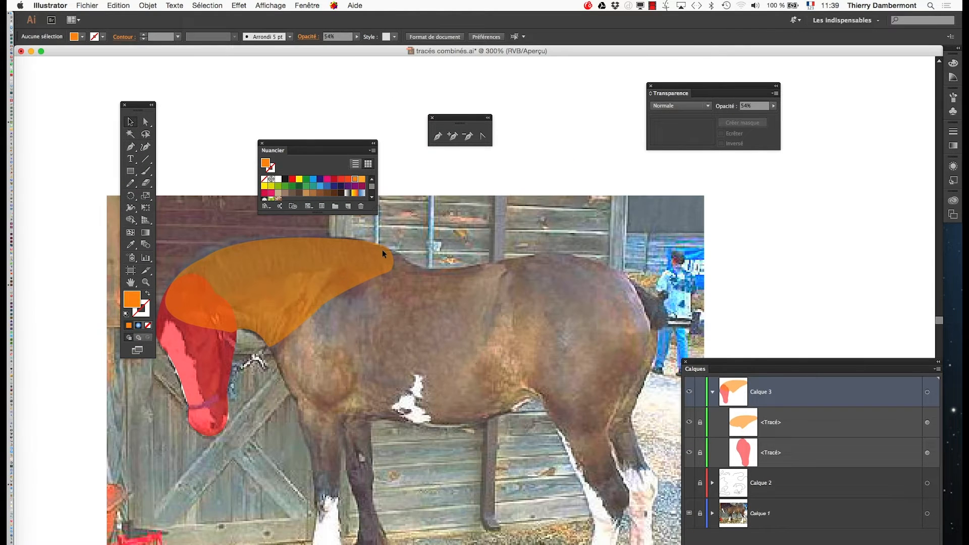
left_click(140, 149)
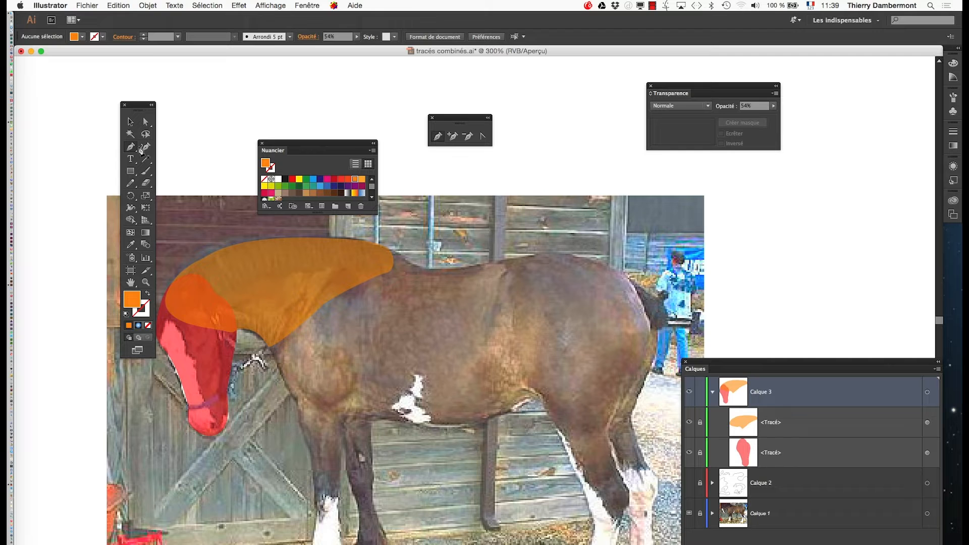
left_click(374, 247)
left_click(420, 269)
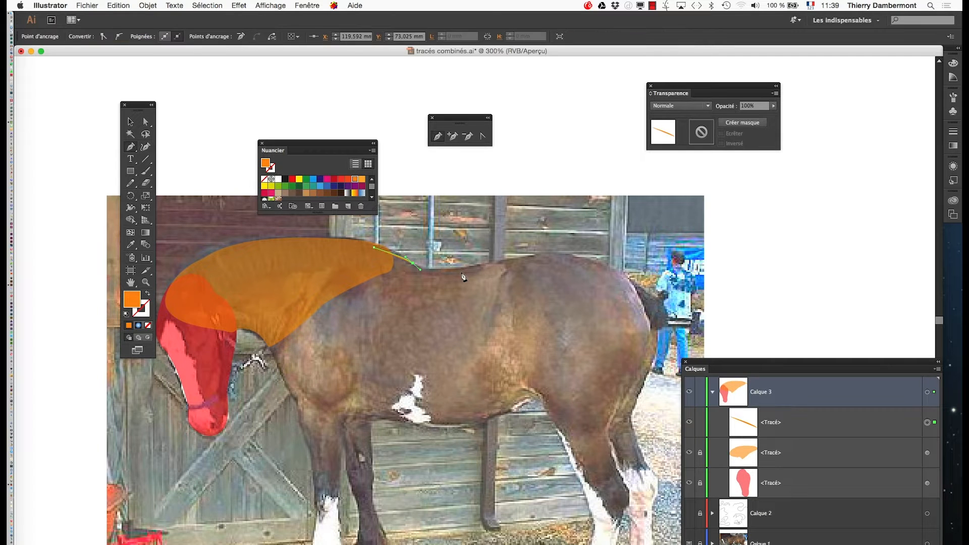
left_click(147, 326)
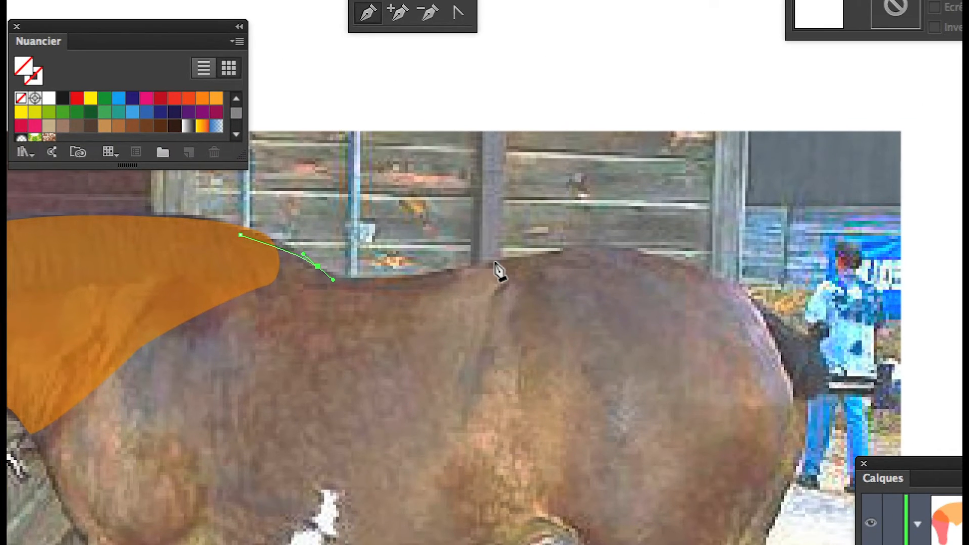
Continue the body path with curves along the back, over the croup and down the rump past the tail.
left_click(505, 261)
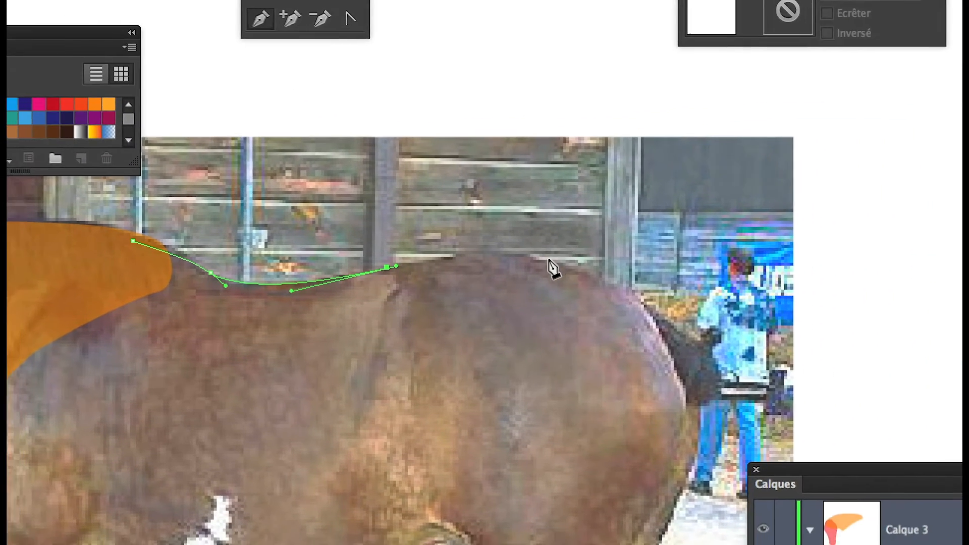
left_click_drag(561, 269, 582, 272)
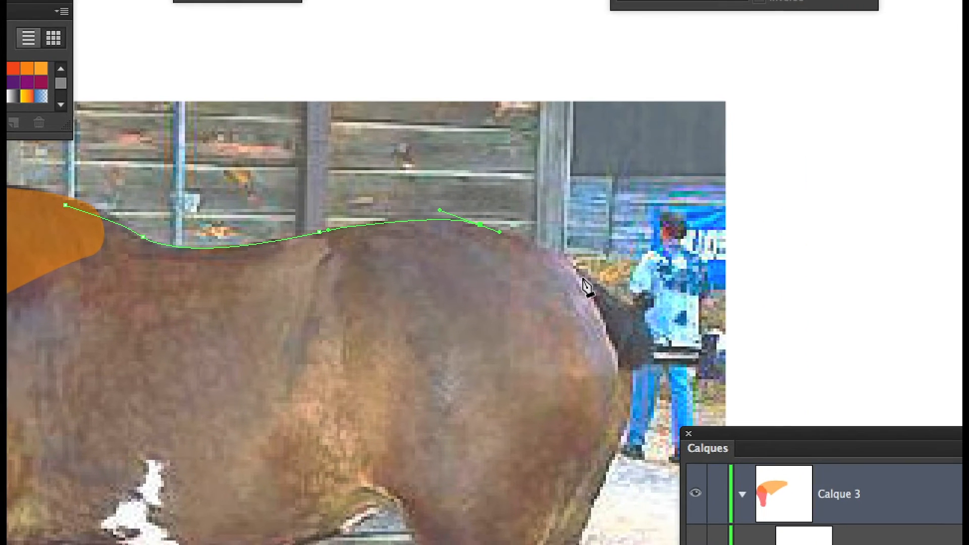
left_click(655, 307)
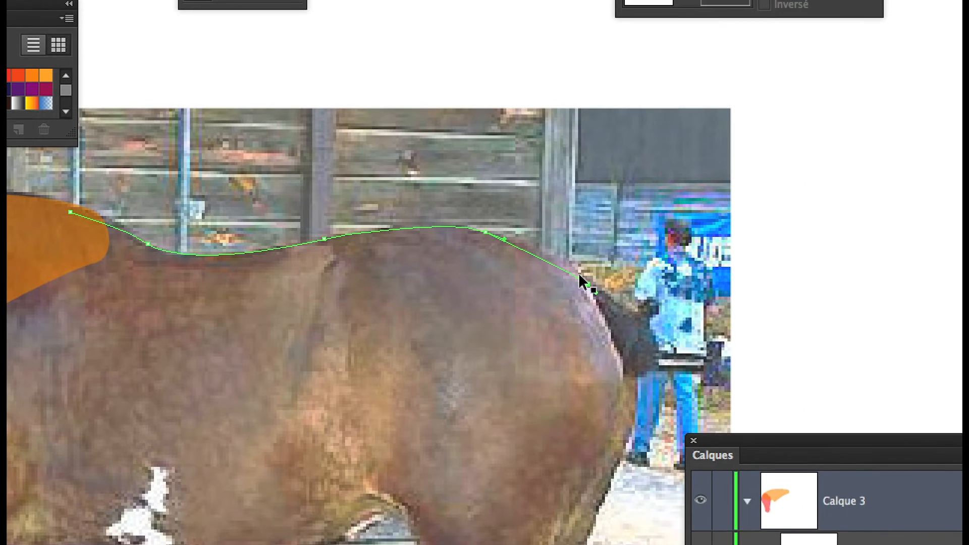
left_click_drag(577, 277, 566, 253)
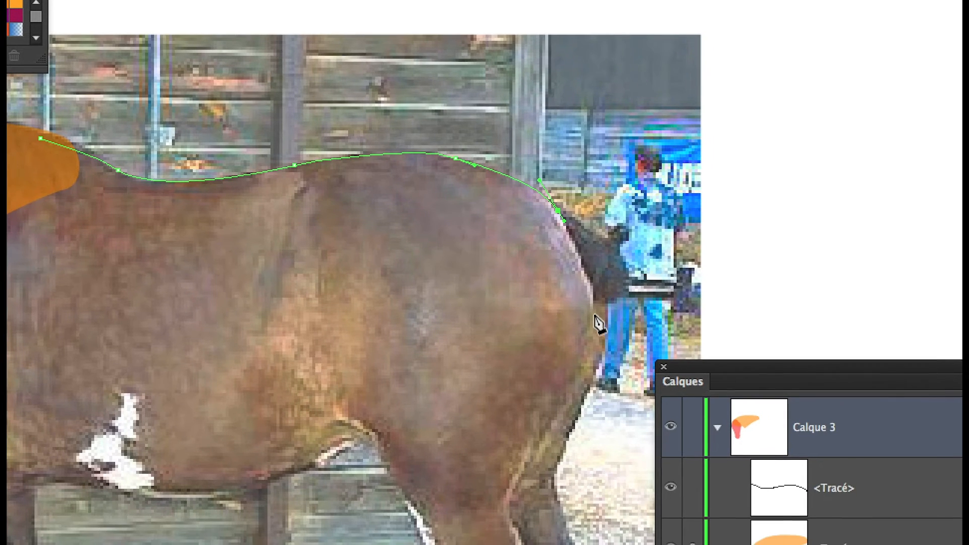
left_click_drag(597, 347, 597, 358)
left_click_drag(592, 312, 601, 277)
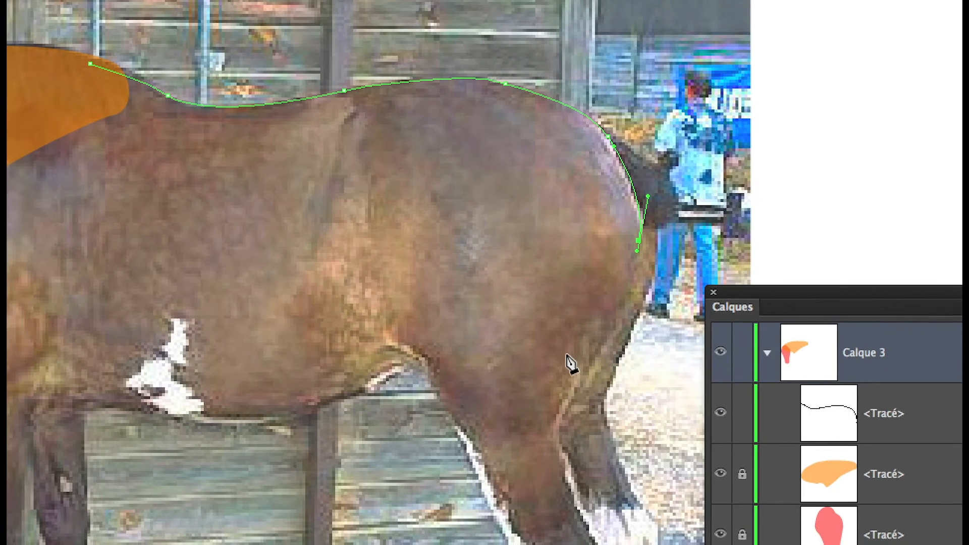
Extend the body path across the upper hind leg and along the belly to the top of the front leg.
left_click_drag(521, 364, 472, 374)
left_click_drag(370, 403, 361, 402)
left_click_drag(449, 376, 509, 370)
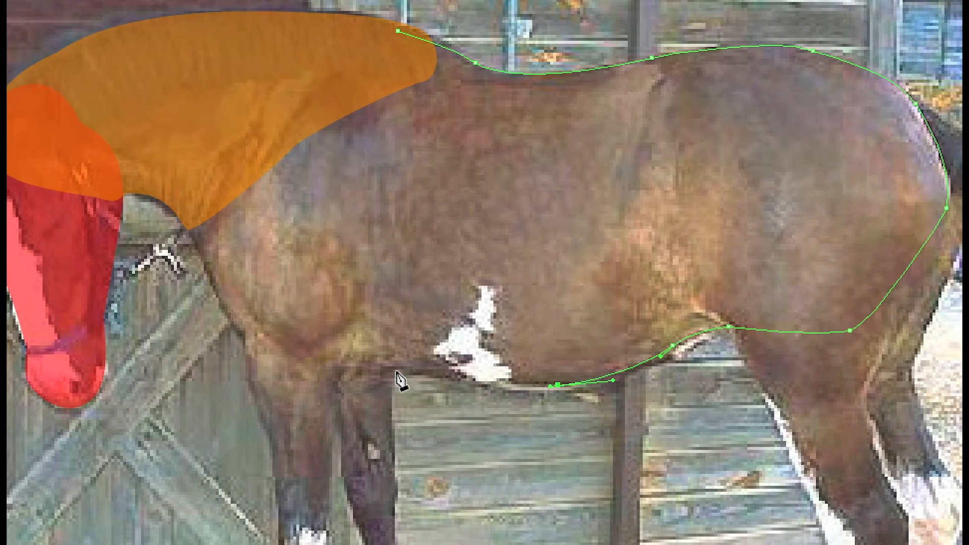
left_click_drag(392, 370, 384, 367)
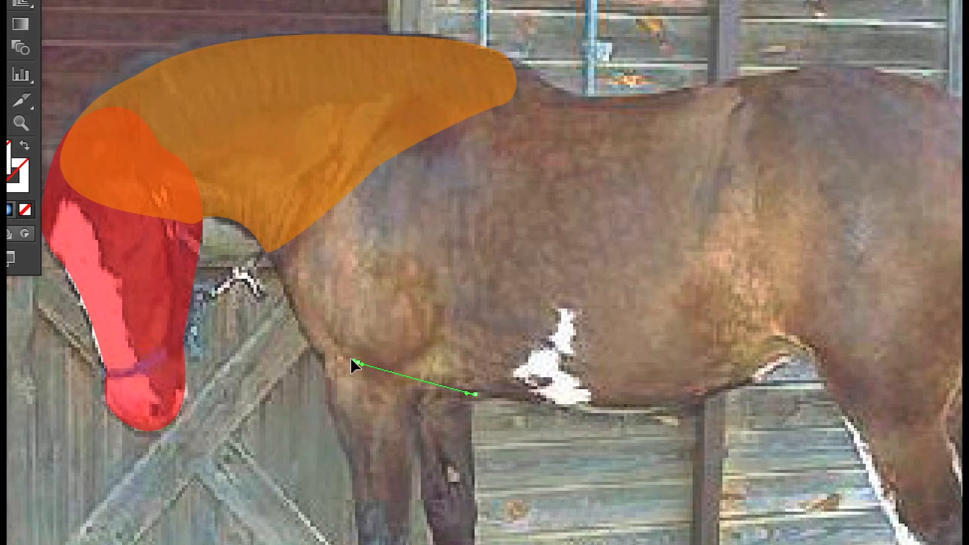
left_click(353, 362)
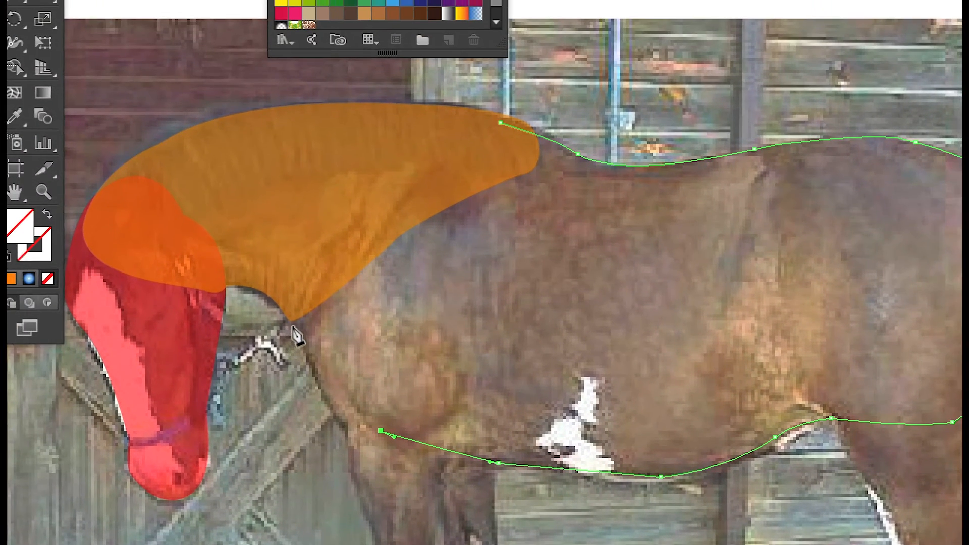
Carry the body path up the chest, overlap the neck shape and close it at its starting point.
left_click(230, 246)
left_click_drag(291, 326, 338, 443)
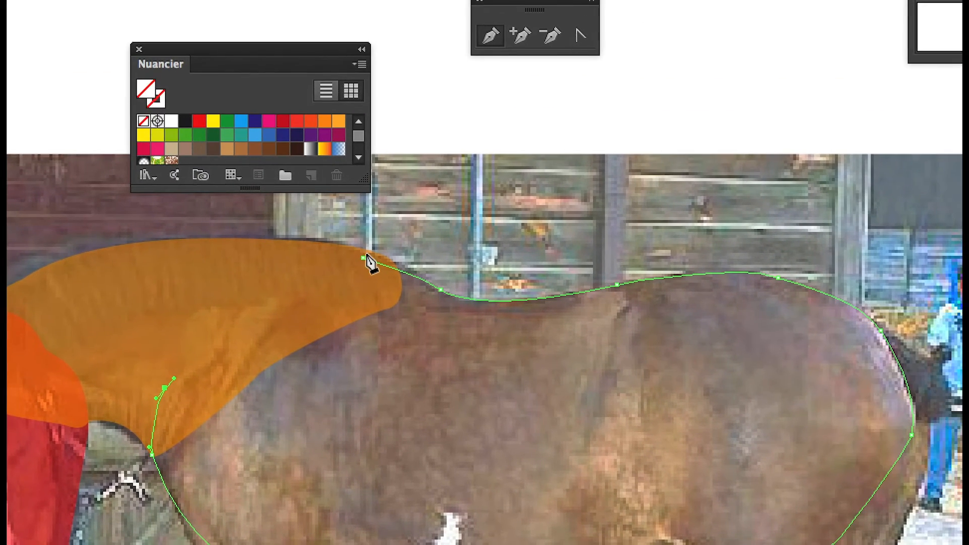
left_click(391, 249)
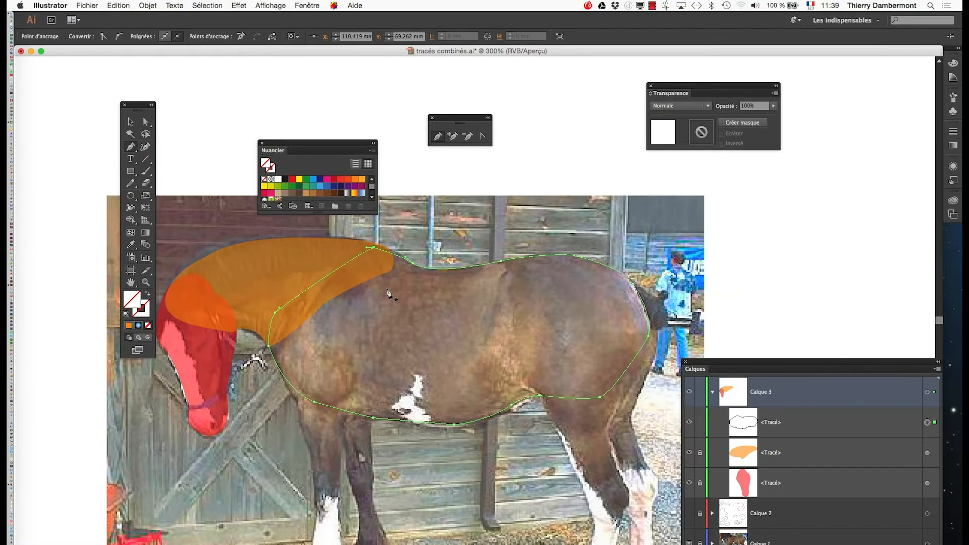
Fill the closed body shape with light blue, set its opacity to 57% and deselect it.
left_click(312, 181)
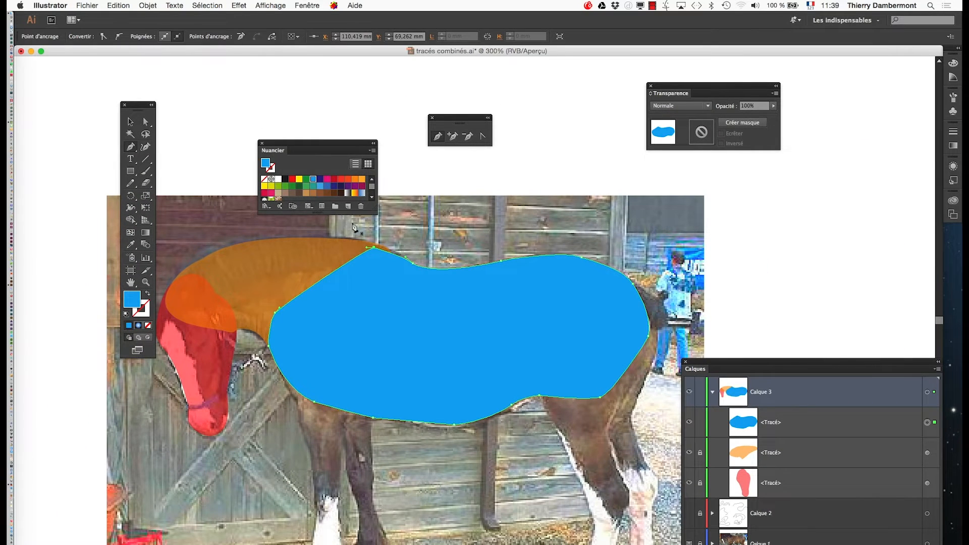
left_click(773, 105)
left_click_drag(777, 115, 755, 114)
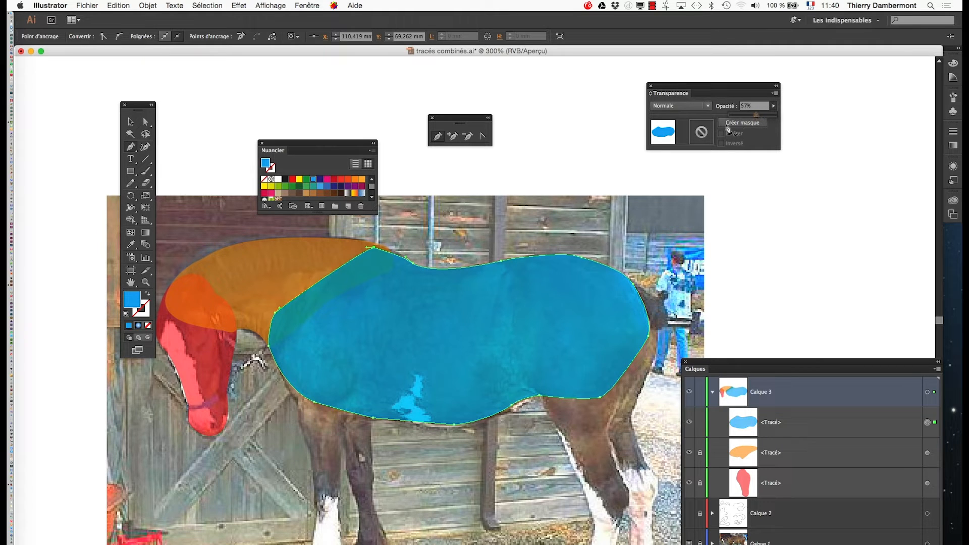
left_click(167, 131)
scroll(646, 302, "down", 1)
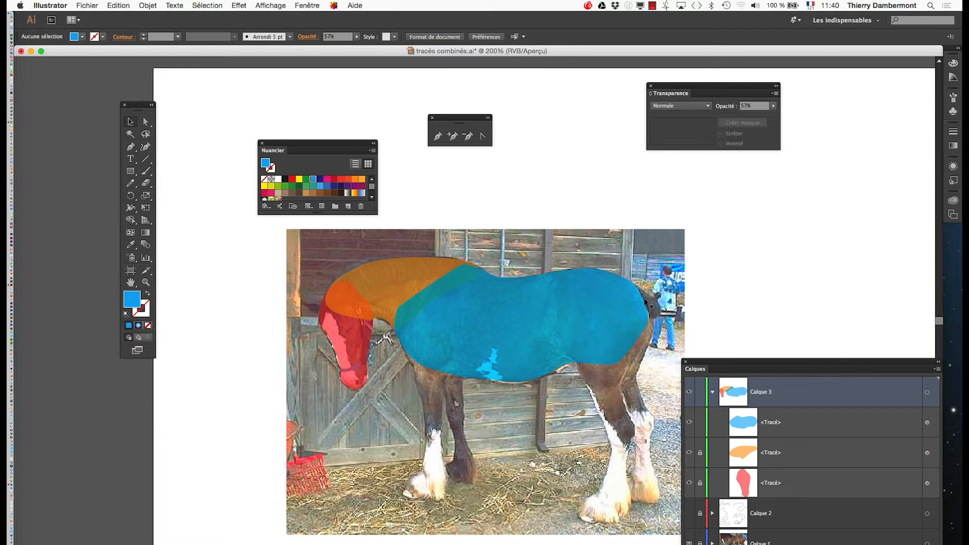
Save the document under the new name tracés combinés - 02.ai in Adobe Illustrator format, accepting the Illustrator CC options.
left_click(89, 5)
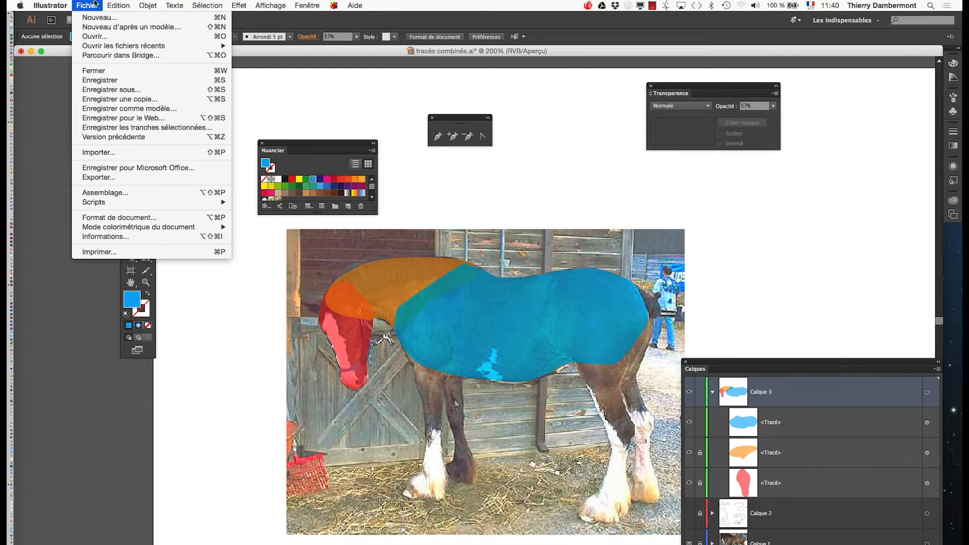
left_click(109, 89)
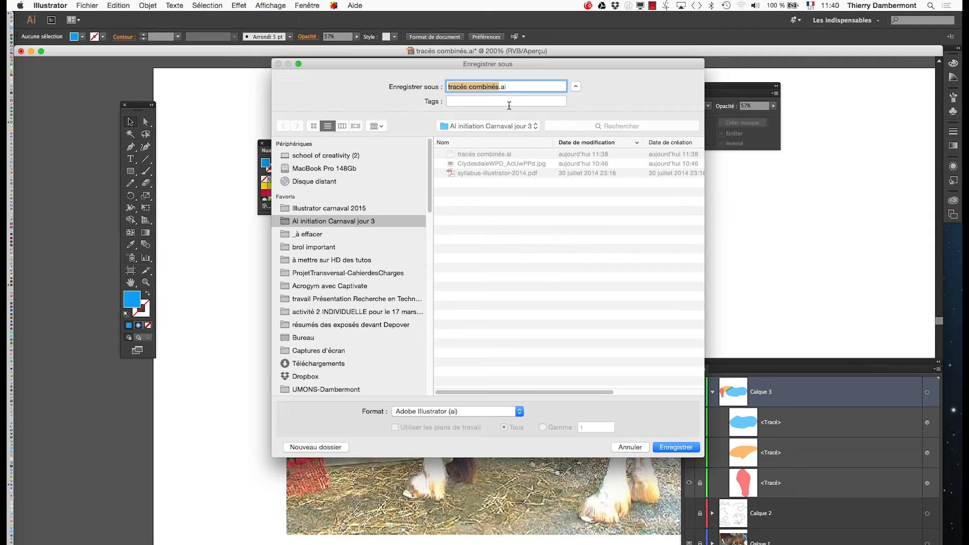
left_click(498, 87)
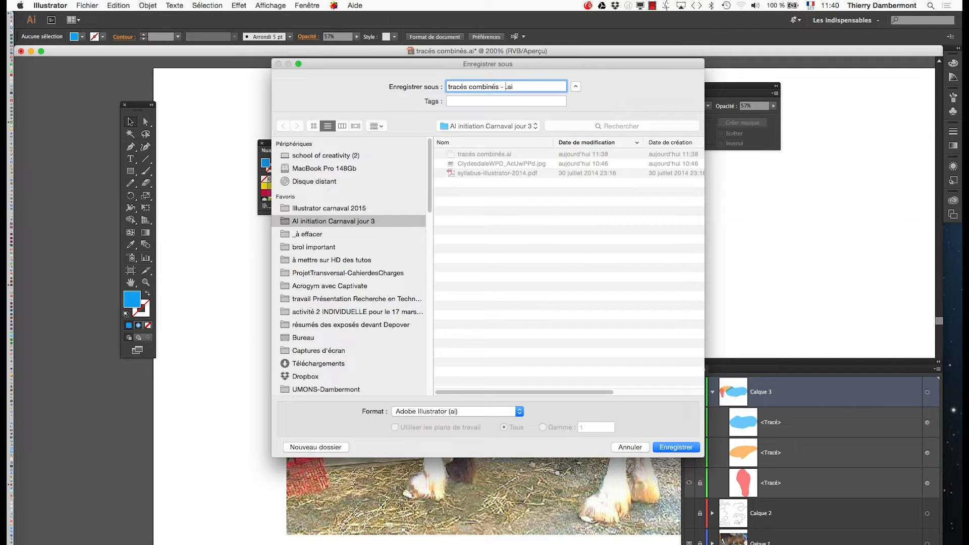
left_click(671, 448)
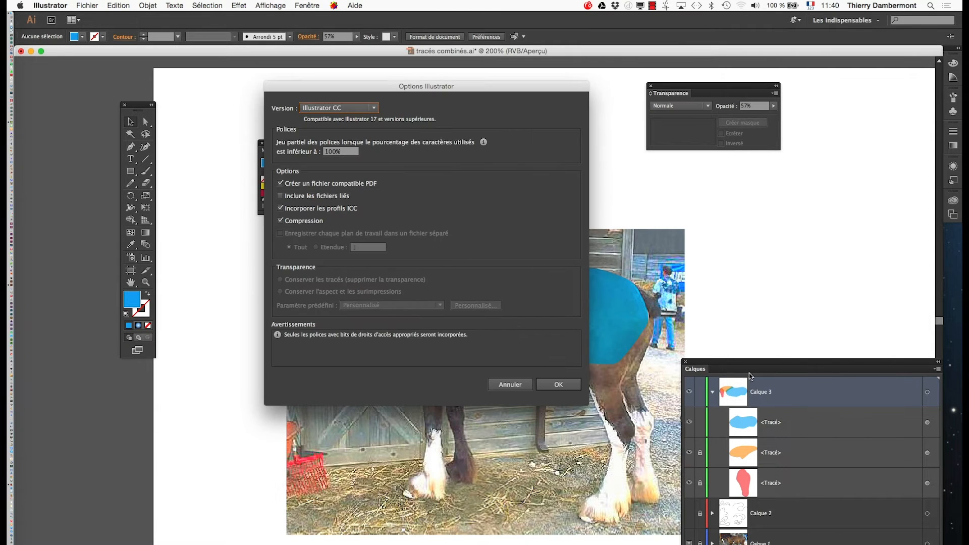
key("Return")
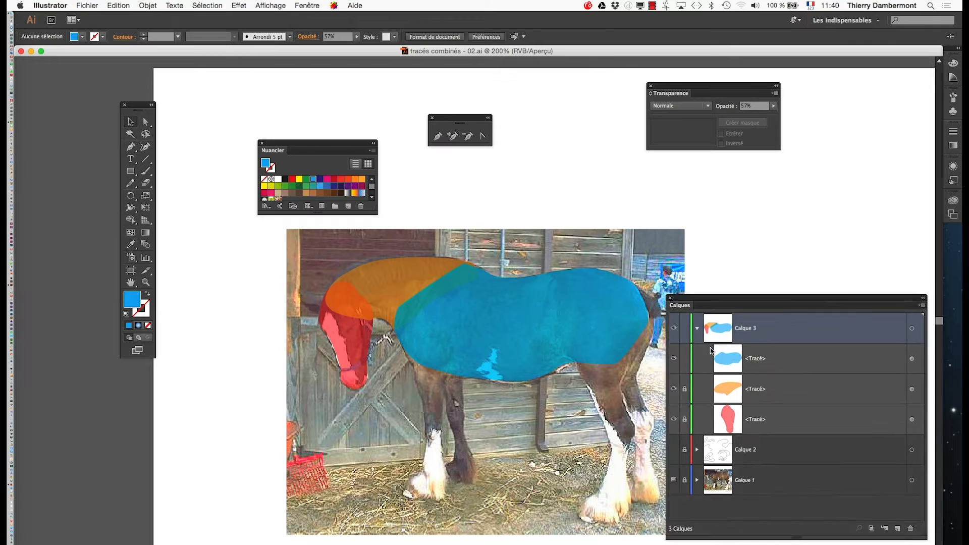
Lock the light-blue body path in Calque 3.
scroll(580, 293, "right", 3)
scroll(474, 324, "down", 1)
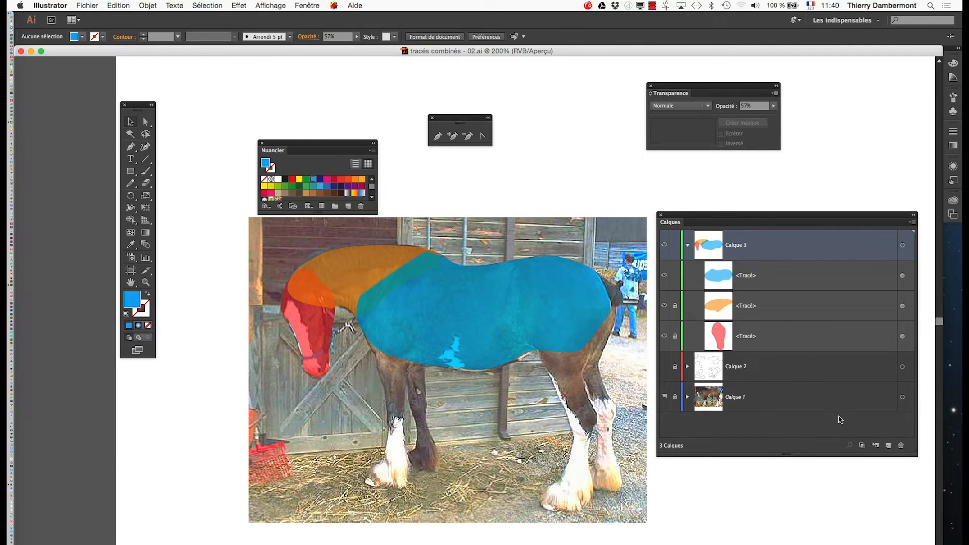
left_click(675, 275)
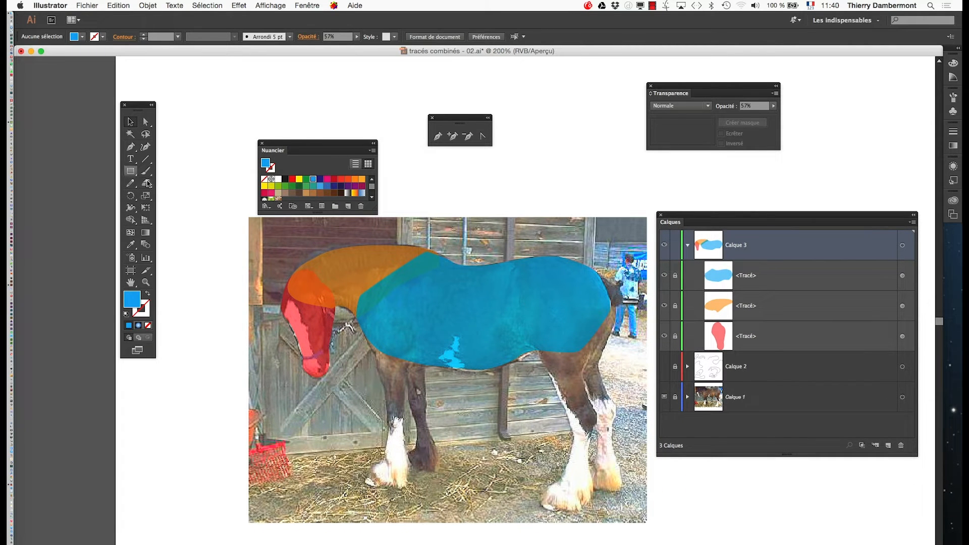
Start a Pen path at the nearer hind hoof, trace the leg's front edge up to the hock and remove its fill.
left_click(130, 147)
left_click(586, 407)
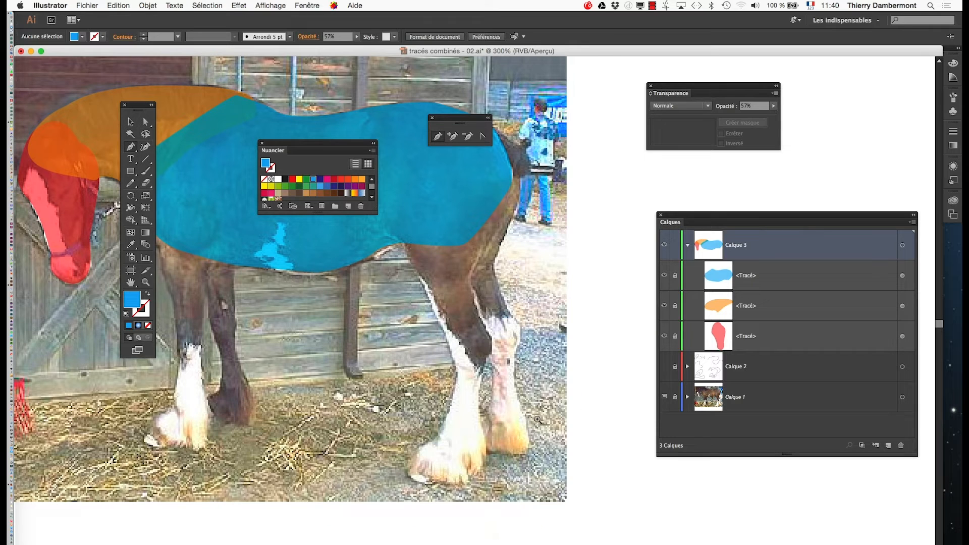
left_click(468, 331)
left_click_drag(497, 369, 506, 453)
left_click_drag(442, 535, 452, 492)
left_click(419, 544)
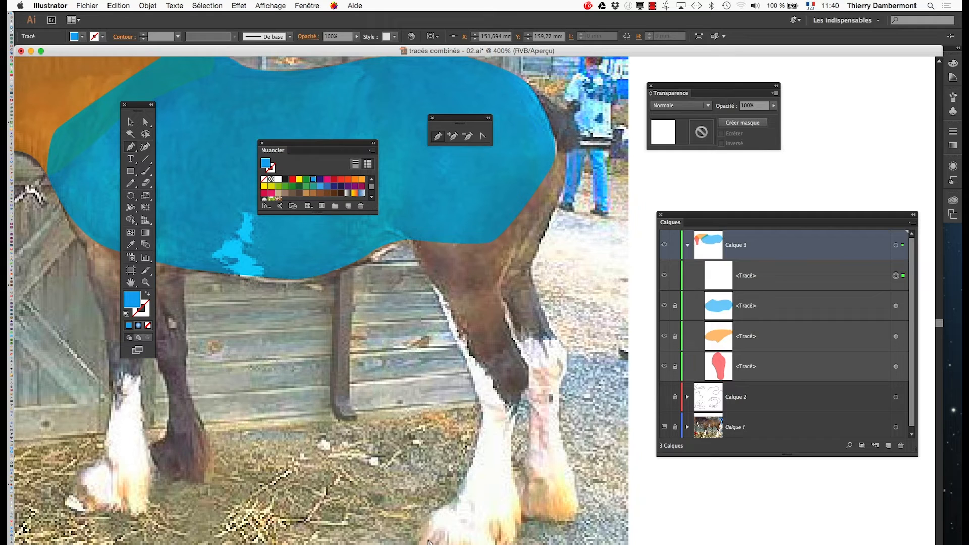
left_click_drag(428, 540, 435, 533)
left_click(463, 488)
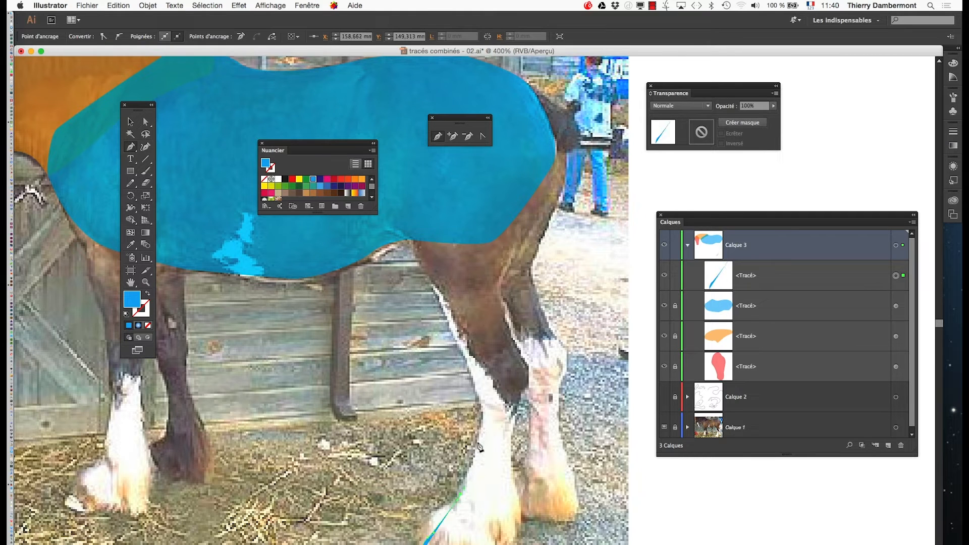
left_click(481, 423)
left_click(468, 363)
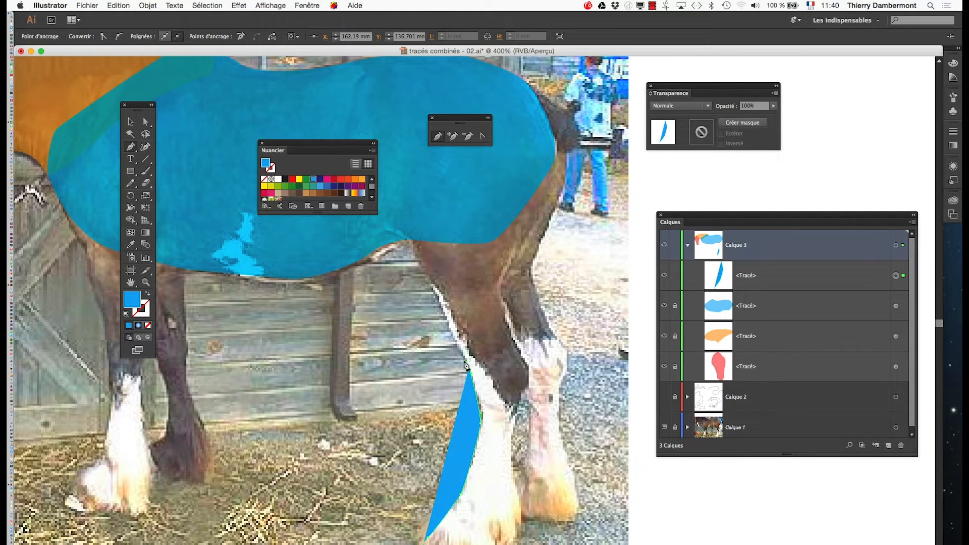
left_click(149, 326)
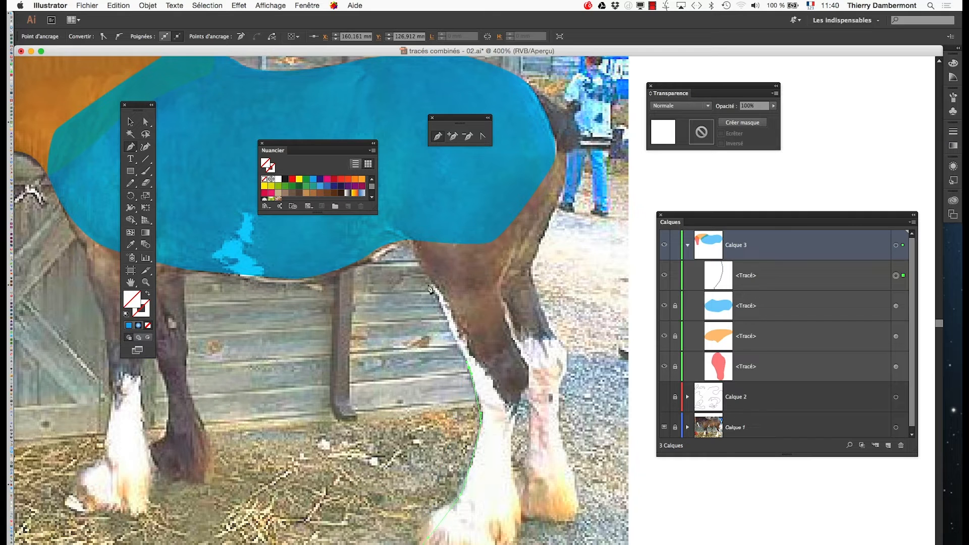
Continue the path up the front of the thigh, curve it inside the body shape over the croup and down to the tail.
left_click(422, 263)
left_click_drag(406, 218, 414, 276)
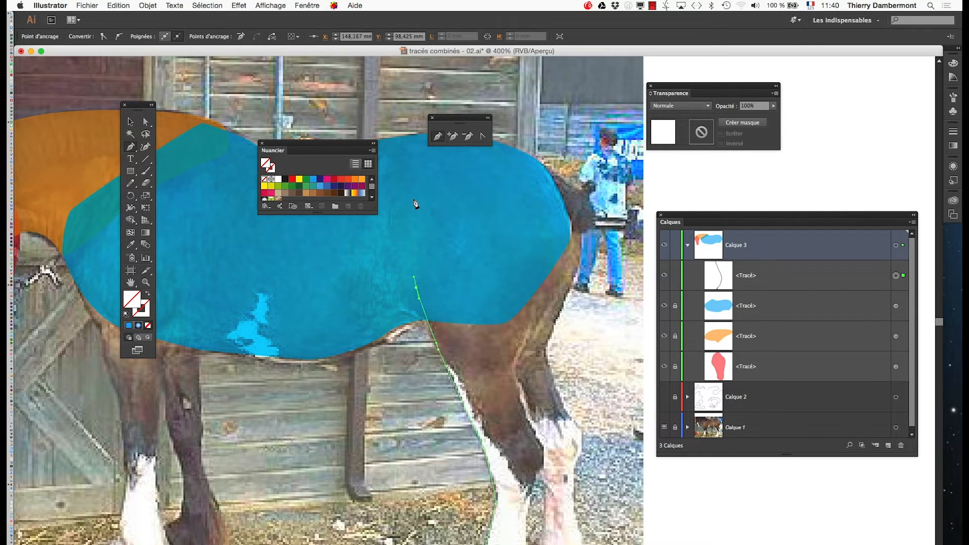
left_click_drag(414, 202, 488, 163)
left_click_drag(533, 186, 546, 198)
left_click_drag(559, 231, 561, 244)
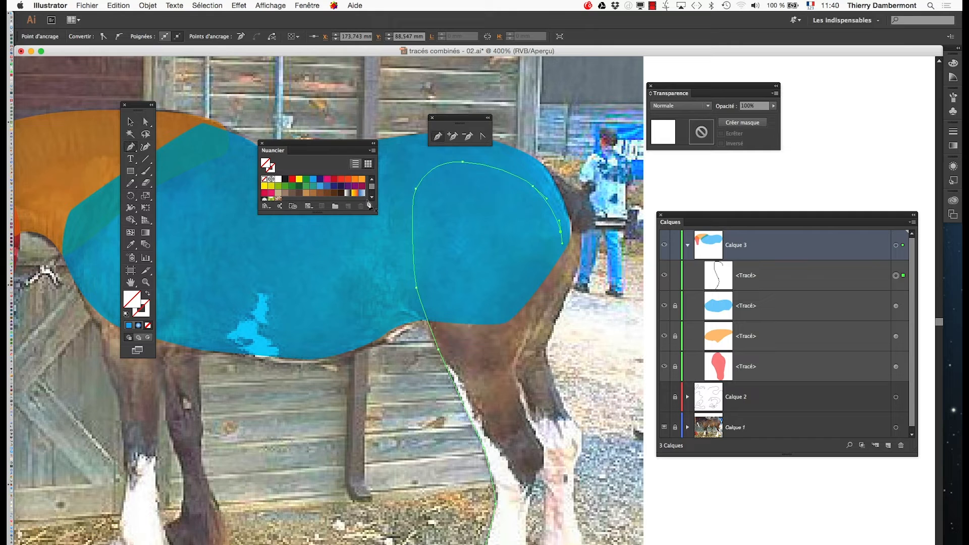
left_click_drag(560, 233, 572, 224)
left_click(572, 224)
Extend the path down the back of the thigh and along the rear edge of the nearer hind leg to the hock.
left_click_drag(545, 308, 581, 255)
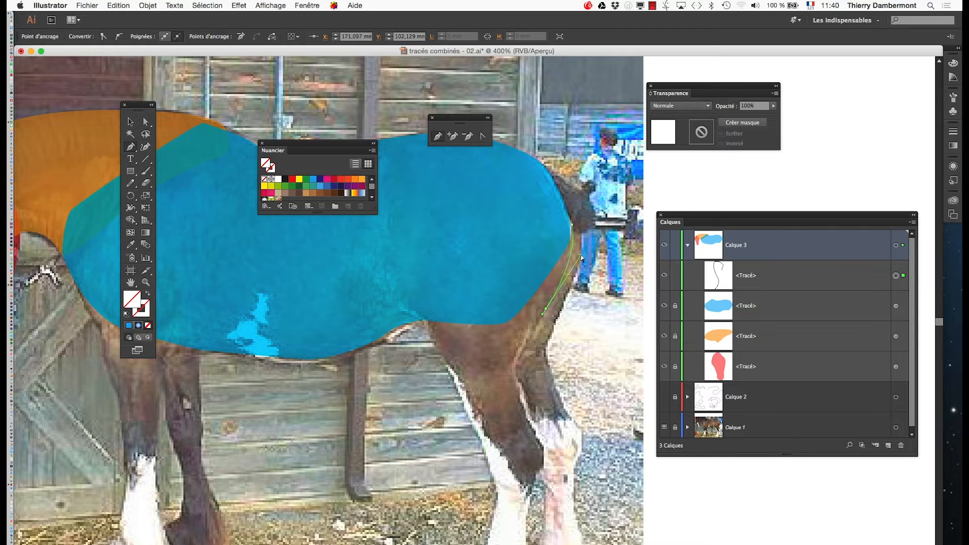
left_click(516, 375)
left_click_drag(516, 368, 513, 351)
left_click(535, 434)
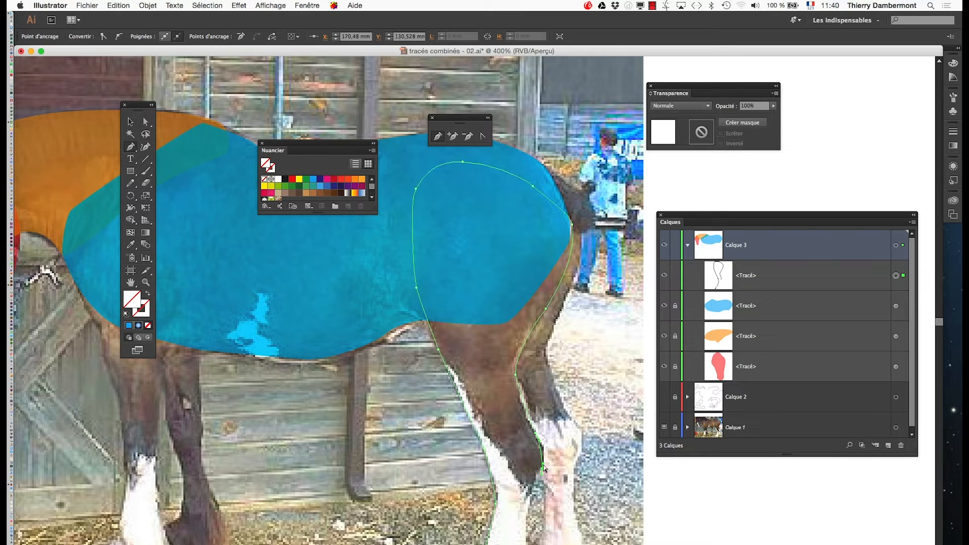
left_click(542, 470)
Trace the back of the lower leg down to the hoof and close the path at its starting point.
scroll(549, 492, "down", 5)
scroll(548, 492, "left", 1)
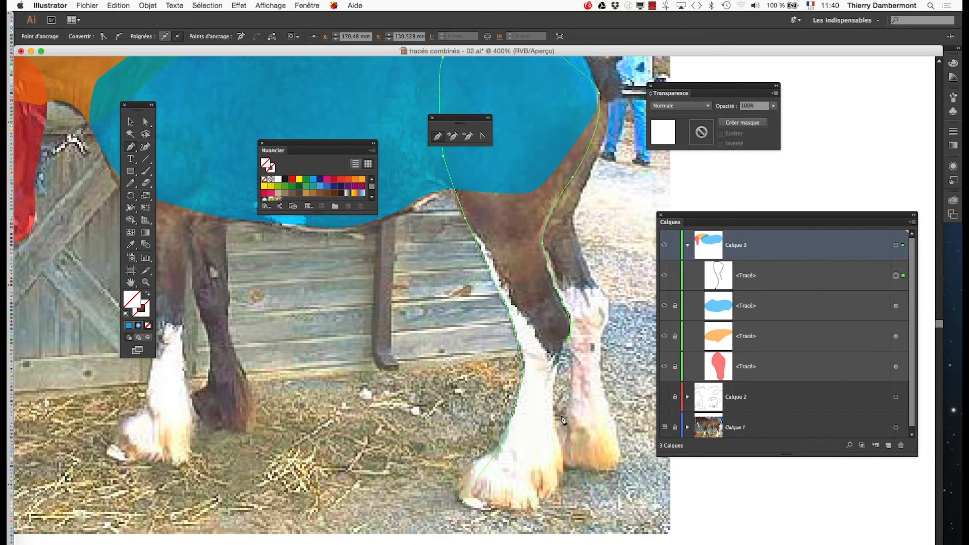
left_click(553, 422)
left_click_drag(552, 482, 528, 504)
left_click_drag(463, 503, 504, 520)
Fill the nearer hind leg shape with orange, set its opacity to 69%, deselect it and lock its path.
key("super+minus")
key("super+minus")
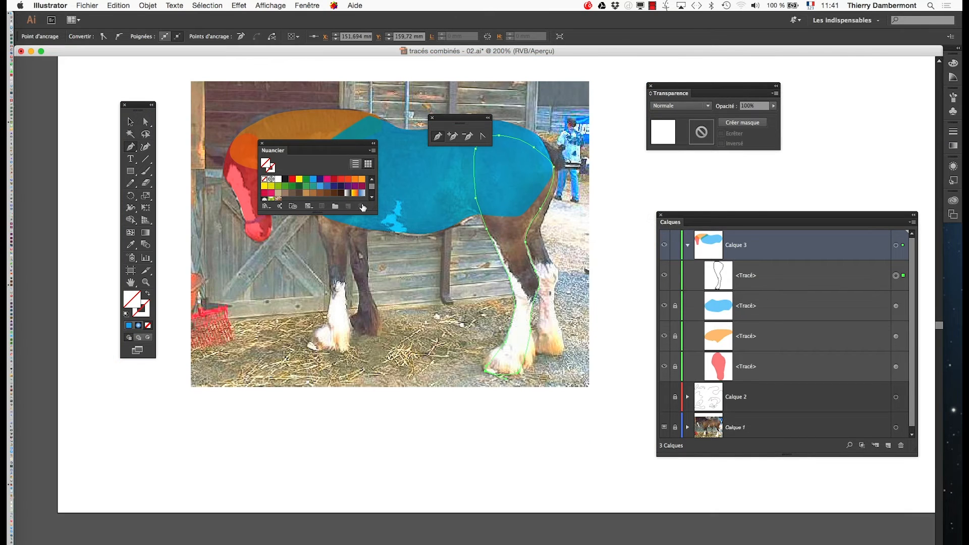
left_click(355, 180)
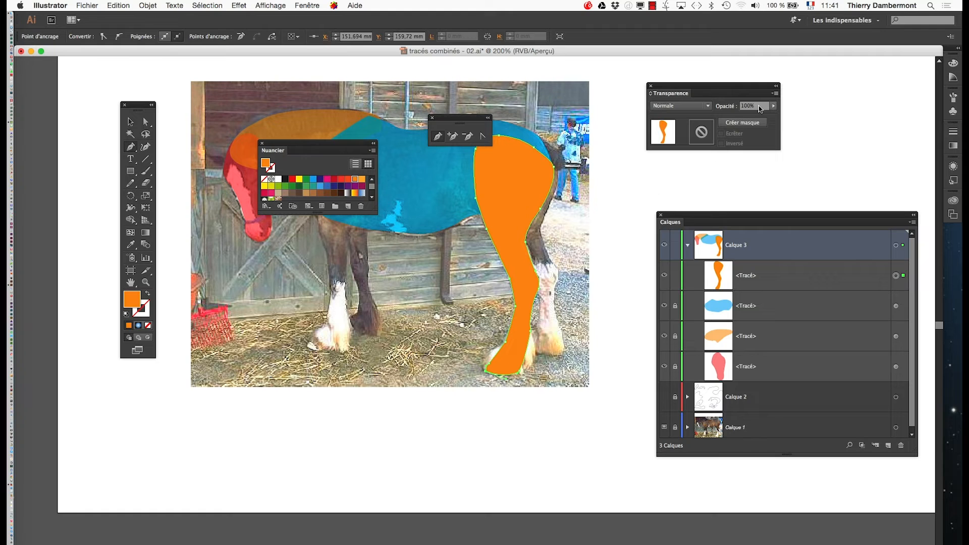
left_click(774, 106)
left_click_drag(763, 114, 762, 114)
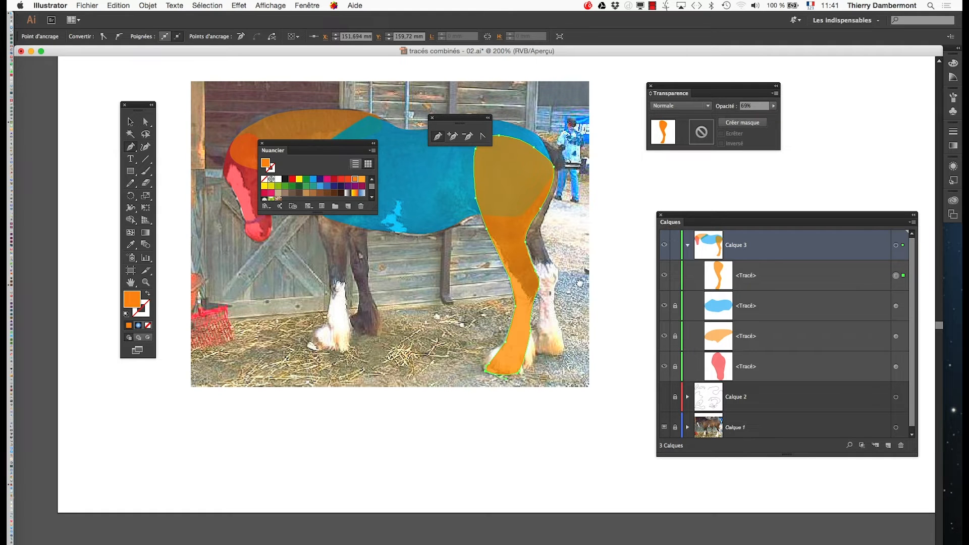
left_click_drag(576, 296, 519, 350)
left_click(675, 275)
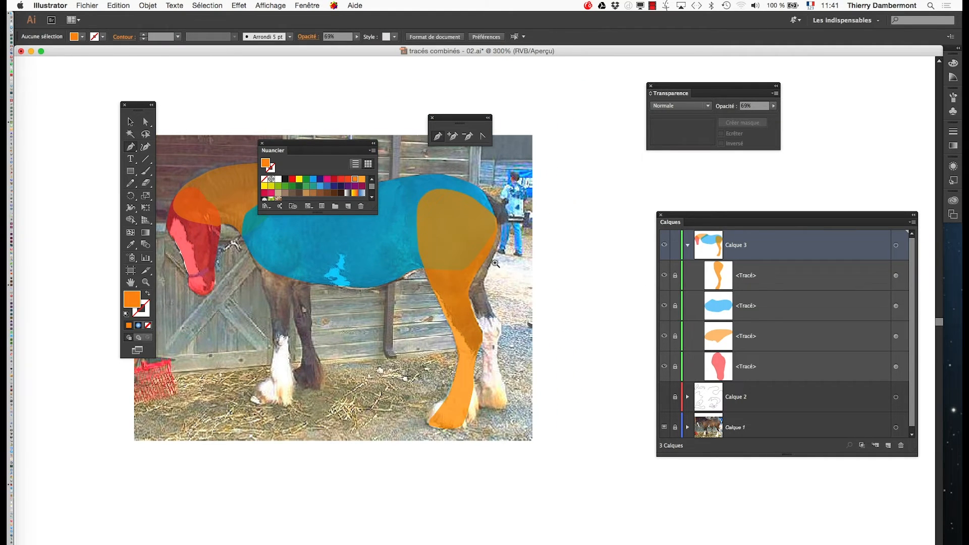
Start a Pen path around the farther hind hoof and up the rear of its pastern, and remove its fill.
left_click(494, 263, "super")
left_click(474, 323, "super")
scroll(466, 396, "down", 10)
scroll(466, 396, "left", 3)
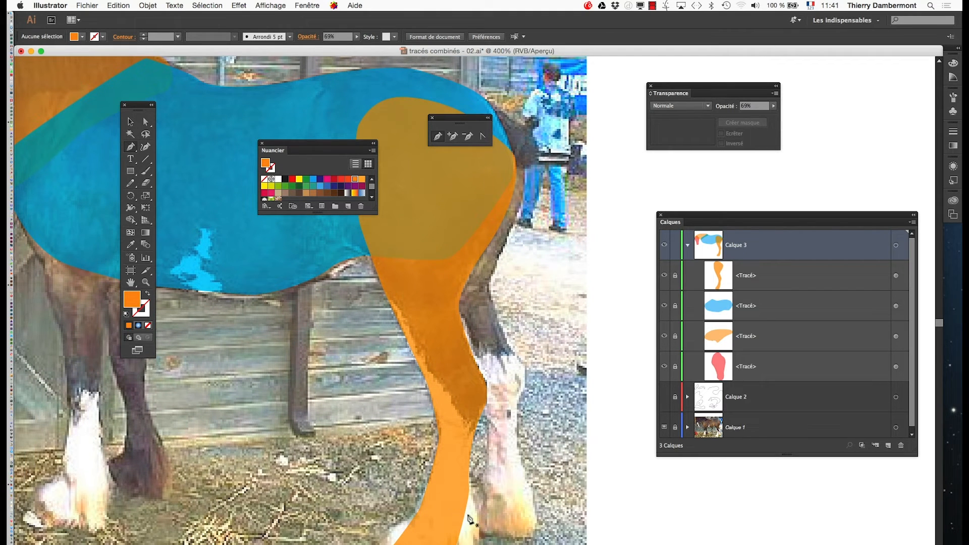
left_click(476, 527)
left_click(525, 538)
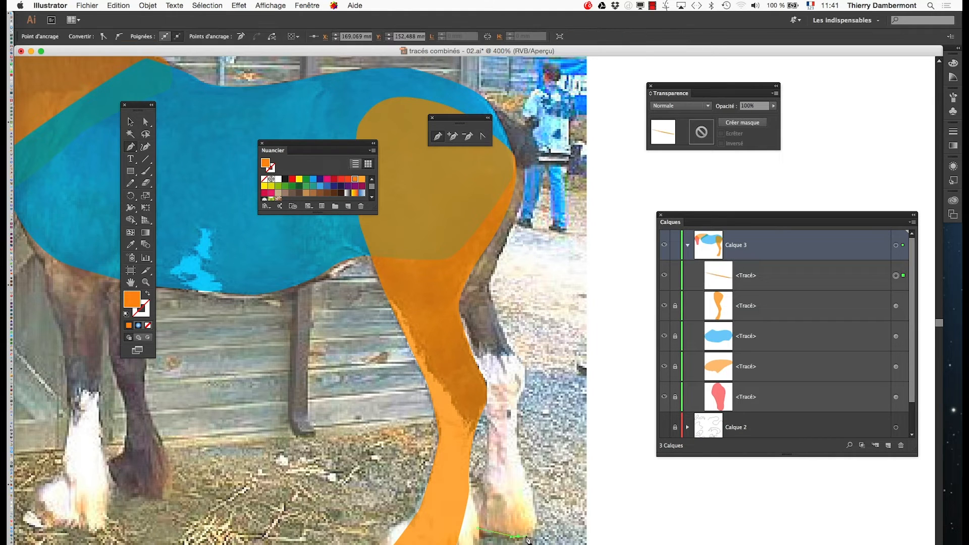
left_click_drag(534, 514, 536, 505)
left_click(521, 462)
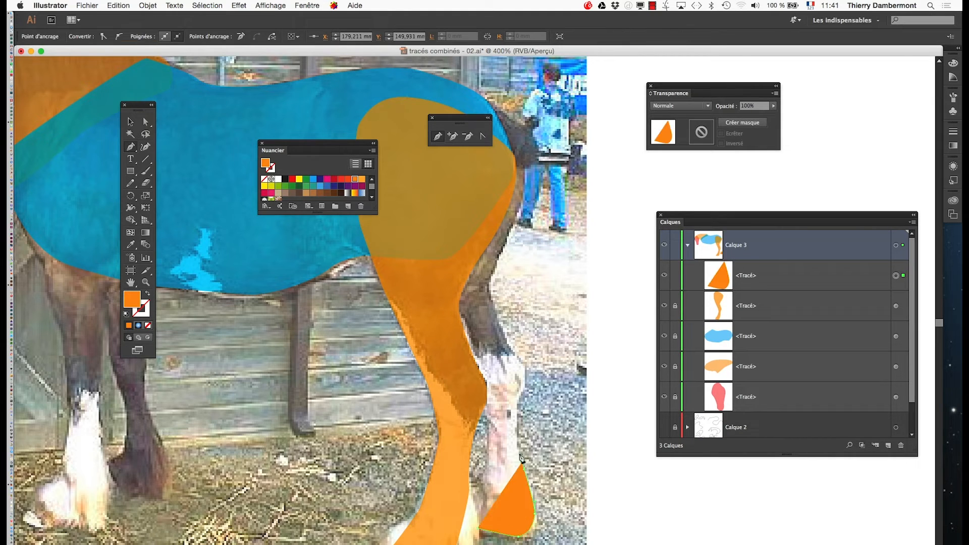
left_click(148, 326)
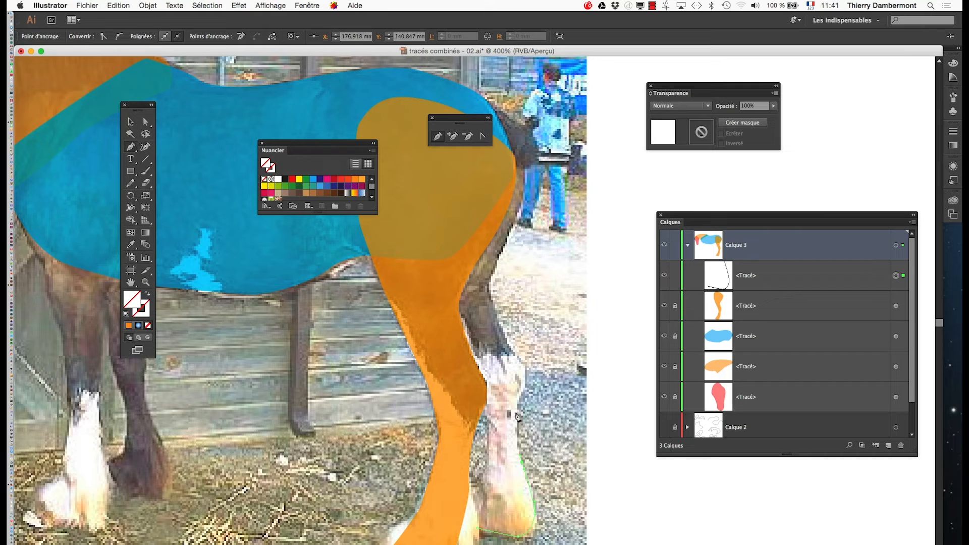
Continue the path up the rear edge of the farther hind leg, past the tail and over the croup.
left_click_drag(516, 409, 516, 401)
left_click_drag(523, 367, 516, 354)
left_click_drag(489, 288, 491, 277)
left_click_drag(523, 188, 522, 176)
left_click_drag(490, 101, 415, 94)
Bring the path down through the thigh and the front edge of the farther hind leg, closing it at the hoof.
left_click_drag(379, 131, 378, 134)
left_click_drag(383, 250, 385, 258)
left_click_drag(421, 307, 430, 315)
left_click(479, 370)
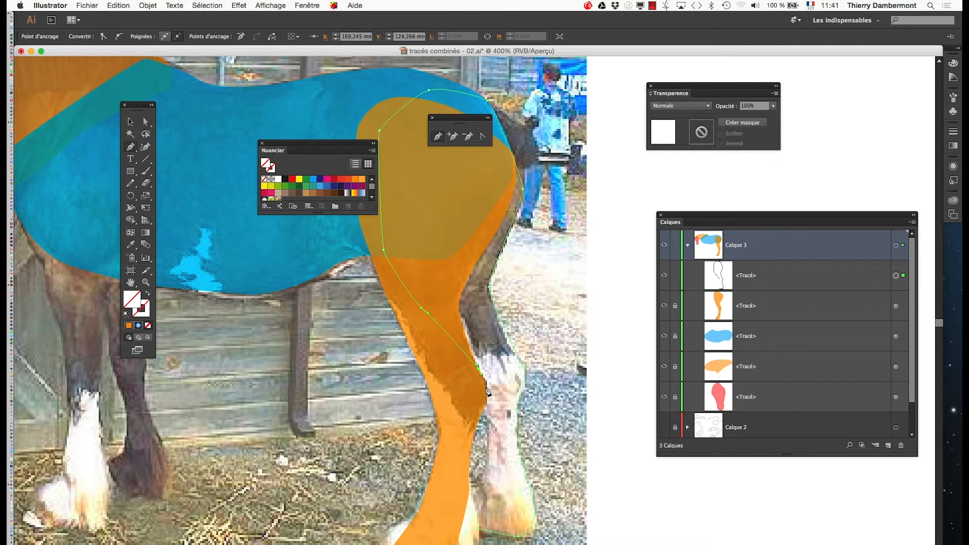
left_click(487, 400)
left_click(488, 477)
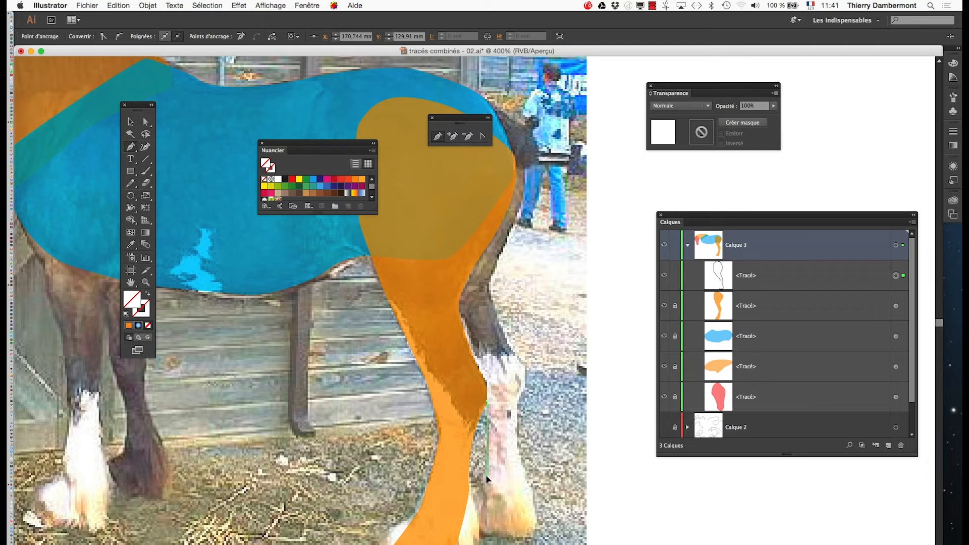
left_click(477, 516)
left_click(476, 528)
Fill the farther hind leg shape with dark blue and set its opacity to 60%.
left_click(334, 187)
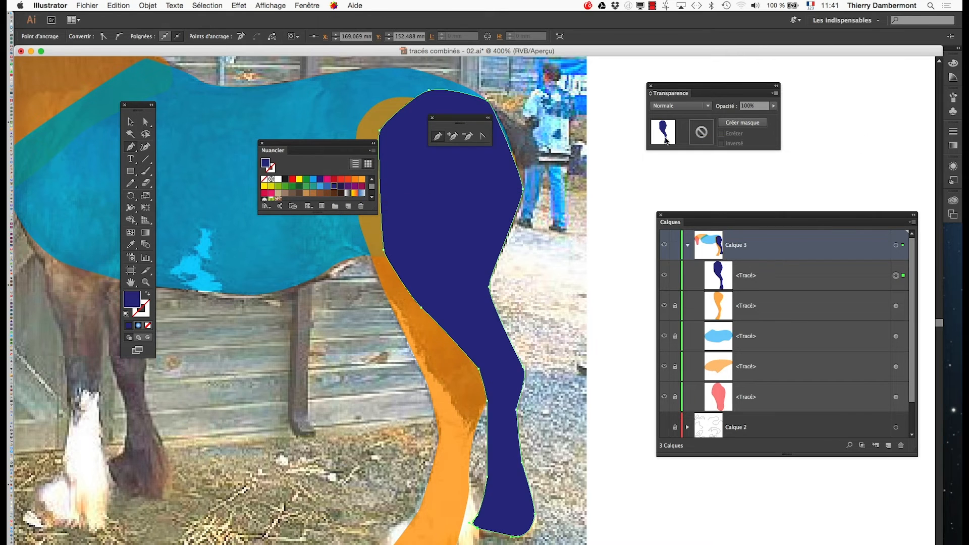
left_click(772, 105)
left_click(756, 113)
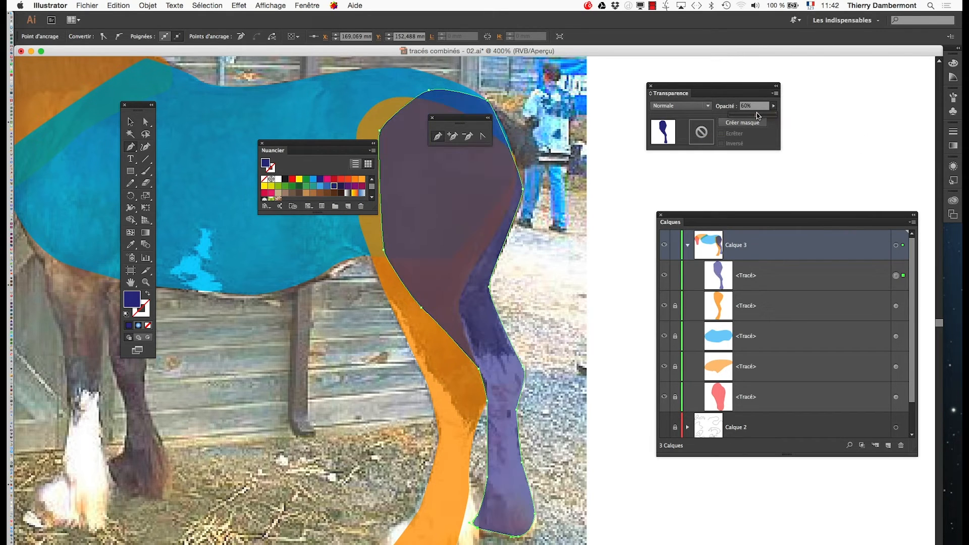
Deselect the farther hind leg shape and move the swatches and Pen tools panels clear of the horse.
left_click_drag(358, 143, 296, 301)
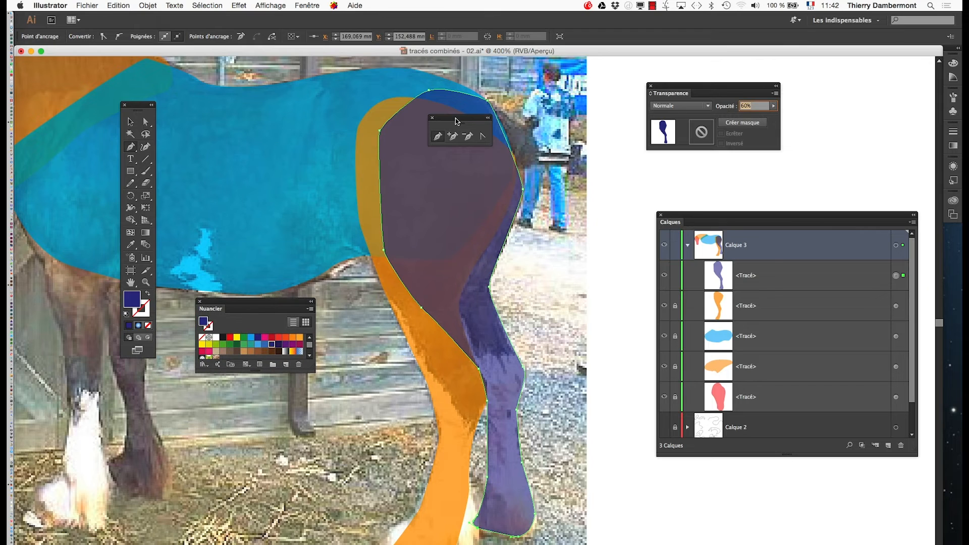
left_click_drag(456, 121, 637, 170)
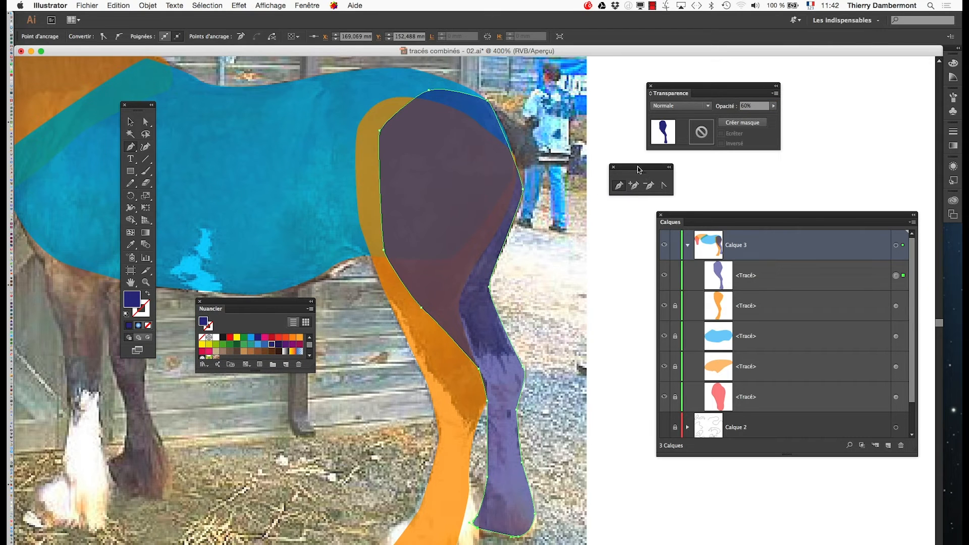
left_click(582, 296, "super")
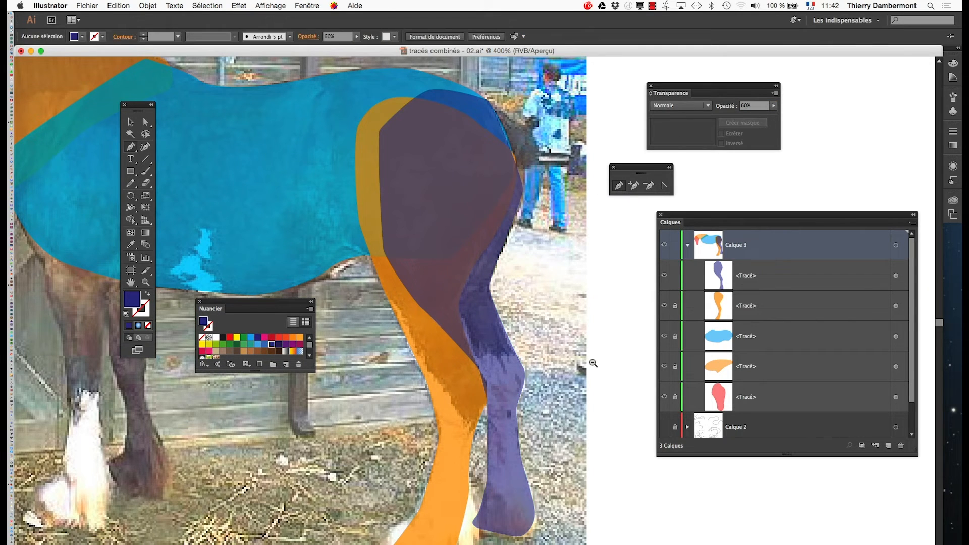
left_click(497, 386, "alt+super")
left_click(431, 392, "alt+super")
left_click_drag(402, 382, 453, 372)
left_click_drag(636, 162, 703, 160)
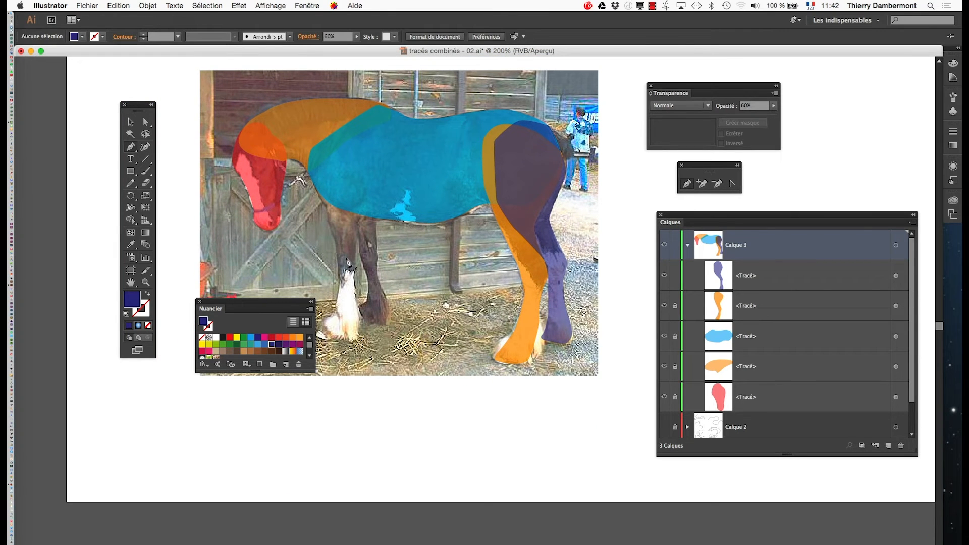
left_click_drag(277, 309, 259, 325)
left_click(376, 263, "super")
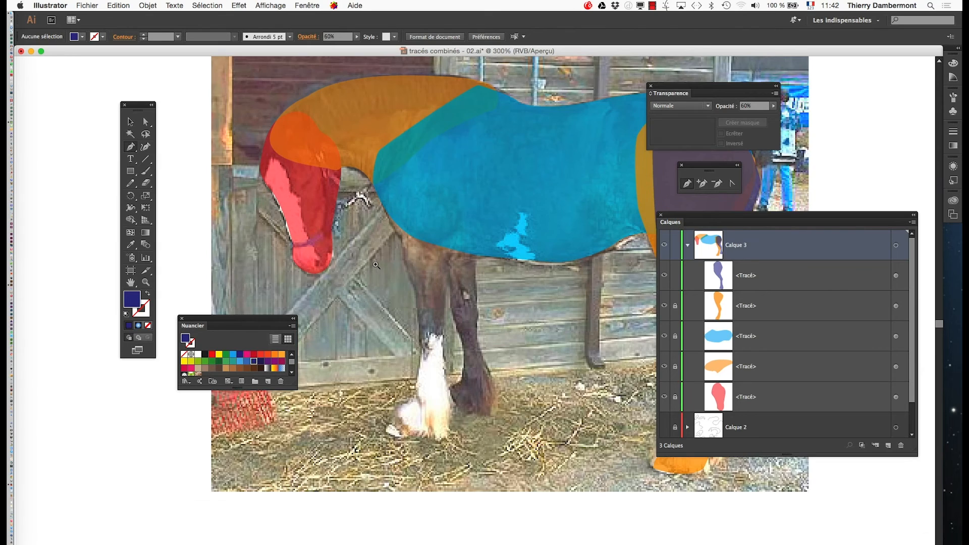
left_click(376, 263, "super")
left_click_drag(532, 340, 368, 284)
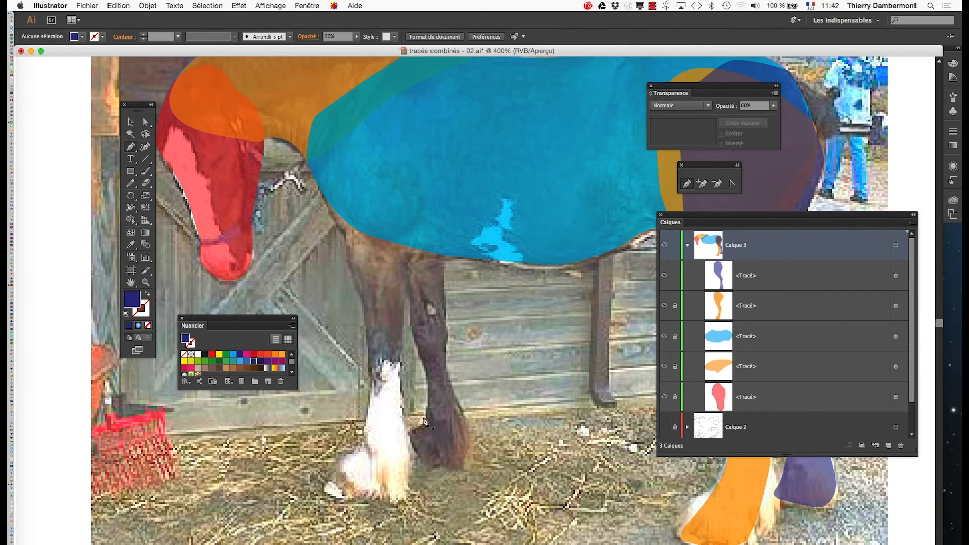
Start an unfilled Pen path around the farther foreleg's hoof and trace its rear edge up to the belly.
left_click(424, 420)
left_click_drag(411, 435, 429, 467)
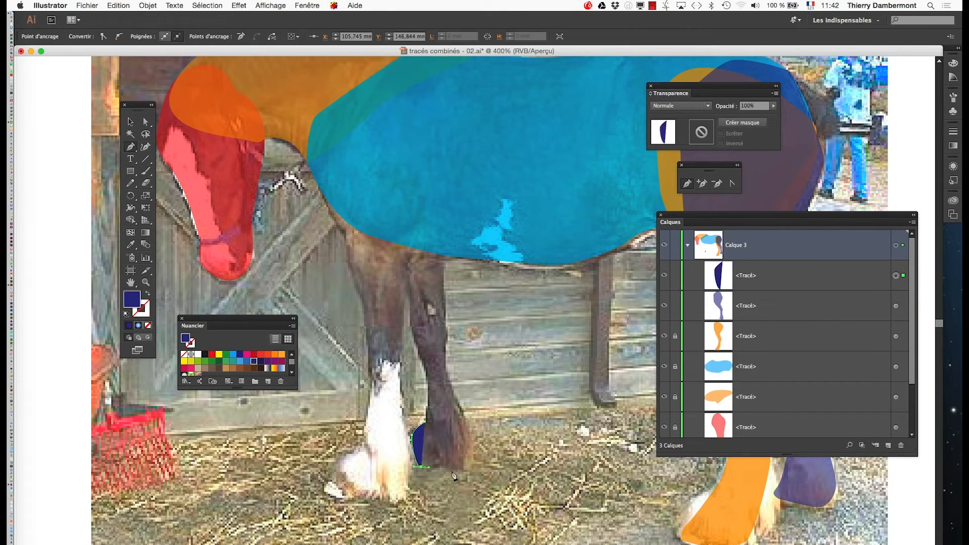
left_click(457, 468)
left_click(149, 326)
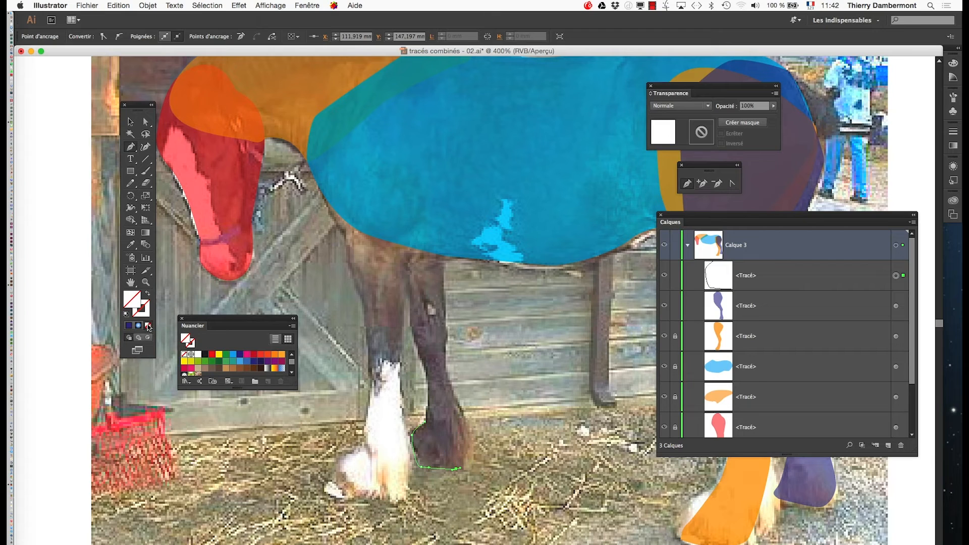
left_click(463, 417)
left_click(449, 377)
left_click(443, 314)
left_click(442, 253)
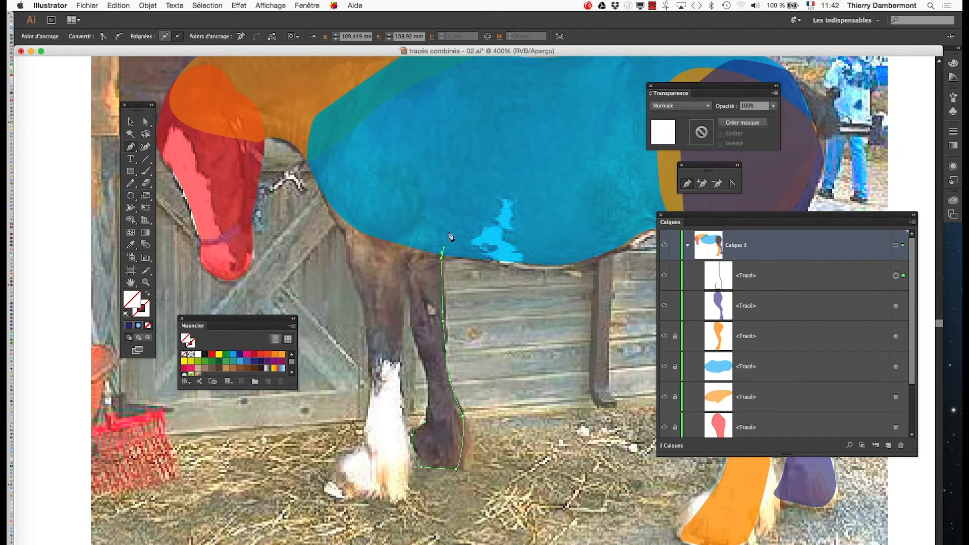
Carry the path over the shoulder and down the front edge of the farther foreleg, closing it at the hoof.
left_click(461, 184)
left_click(460, 99)
left_click_drag(406, 78, 398, 80)
left_click(366, 122)
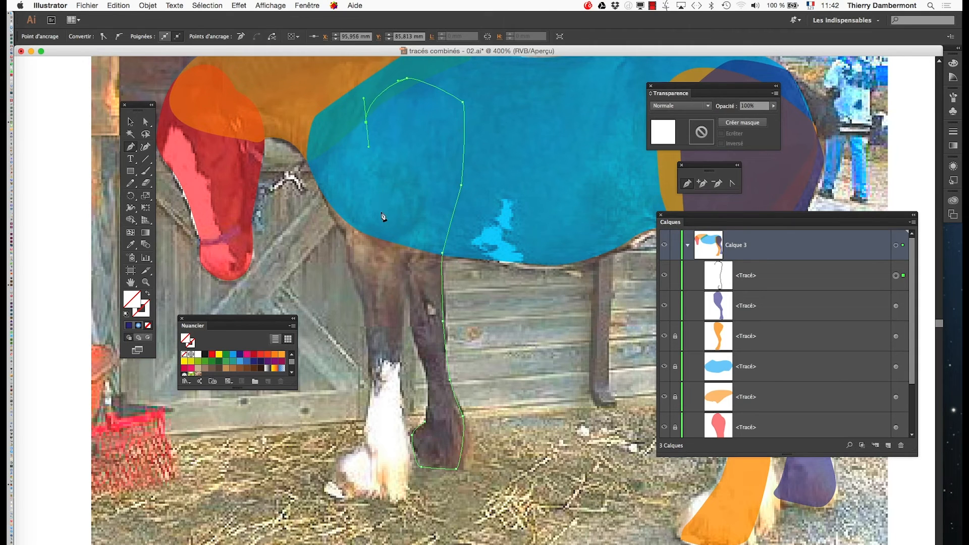
left_click(388, 227)
left_click(408, 263)
left_click(422, 361)
left_click(426, 407)
left_click(426, 421)
Fill the farther foreleg shape with dark violet-blue at 63% opacity, and lock both farther leg shapes.
left_click(240, 354)
left_click(773, 105)
left_click_drag(775, 114, 758, 114)
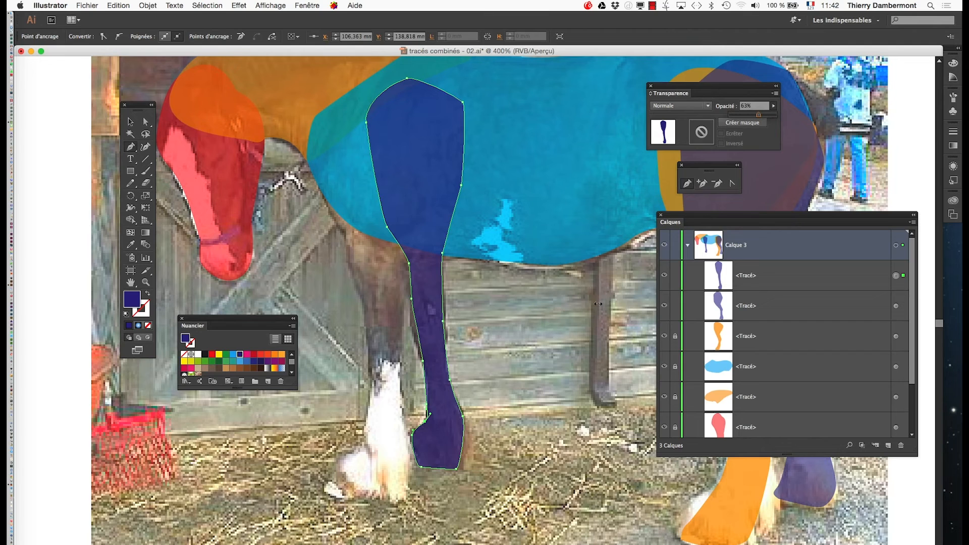
left_click_drag(675, 275, 676, 328)
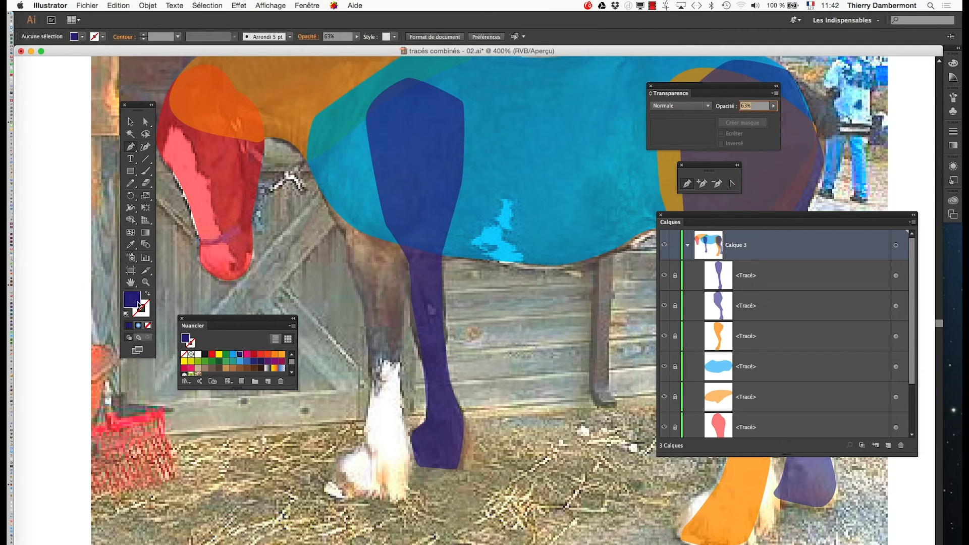
Start an unfilled Pen path at the nearer foreleg's hoof and trace its front edge up to the top of the shoulder.
left_click(150, 326)
left_click(341, 489)
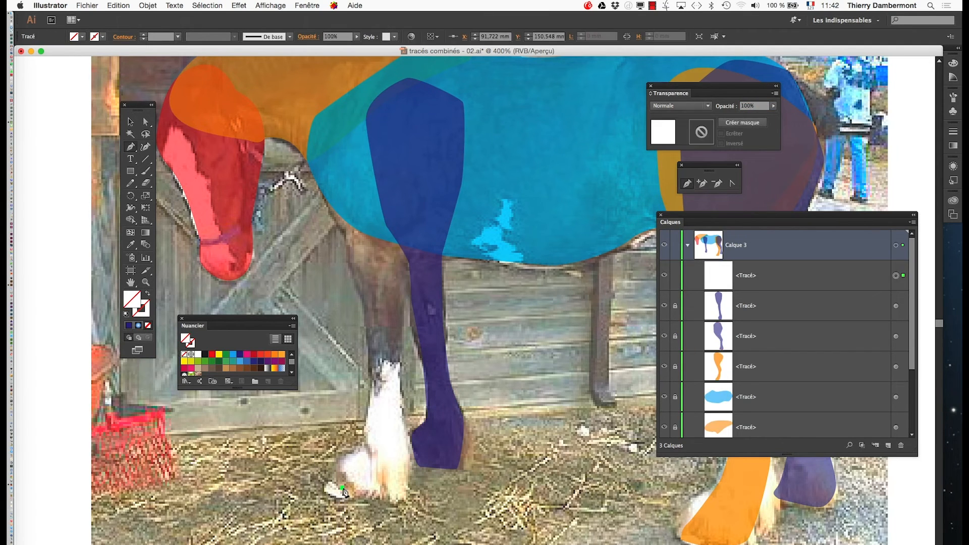
left_click(331, 493)
left_click_drag(328, 483, 366, 418)
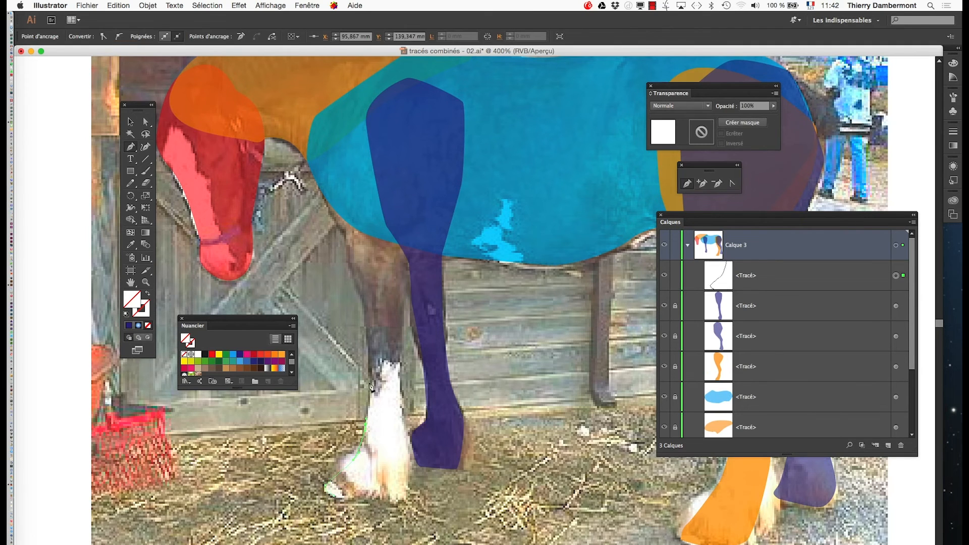
left_click(367, 328)
left_click(348, 250)
left_click_drag(333, 134, 390, 97)
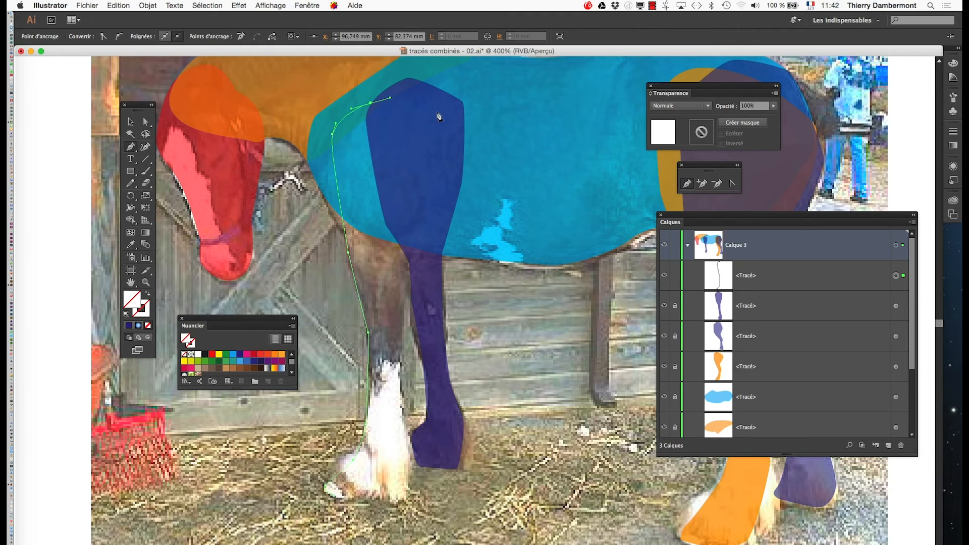
Bring the path down the shoulder and rear edge of the nearer foreleg, closing it under the hoof.
left_click_drag(449, 116, 454, 123)
left_click_drag(454, 169, 450, 192)
left_click_drag(419, 267, 414, 275)
left_click(402, 304)
left_click(395, 380)
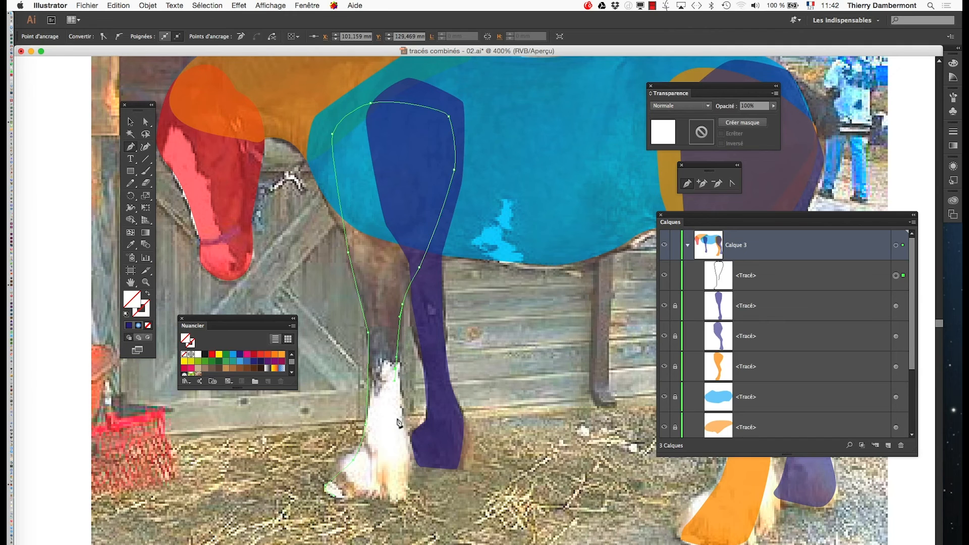
left_click_drag(405, 433, 404, 473)
left_click_drag(386, 488, 348, 497)
left_click(324, 488)
Fill the nearer foreleg shape with green and set its opacity to 42%.
left_click(225, 357)
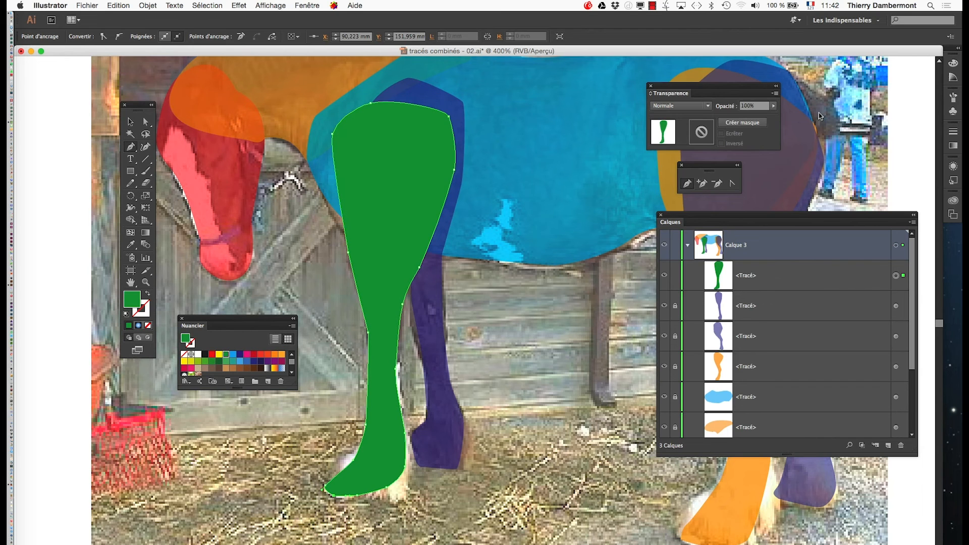
left_click(773, 105)
left_click_drag(776, 114, 749, 113)
Enlarge the layers list down to Calque 1 and hide that layer with the horse photo.
left_click(576, 310, "alt+super")
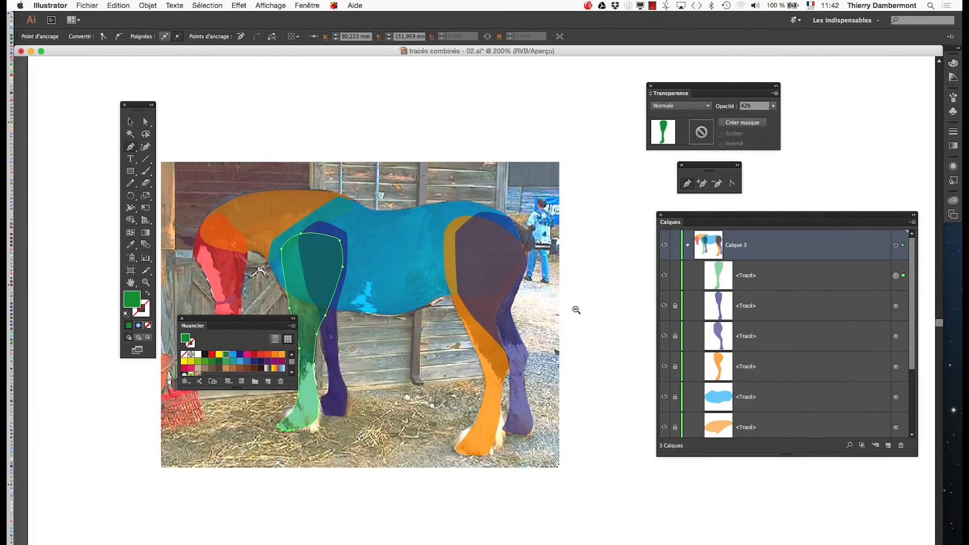
left_click_drag(471, 333, 543, 269)
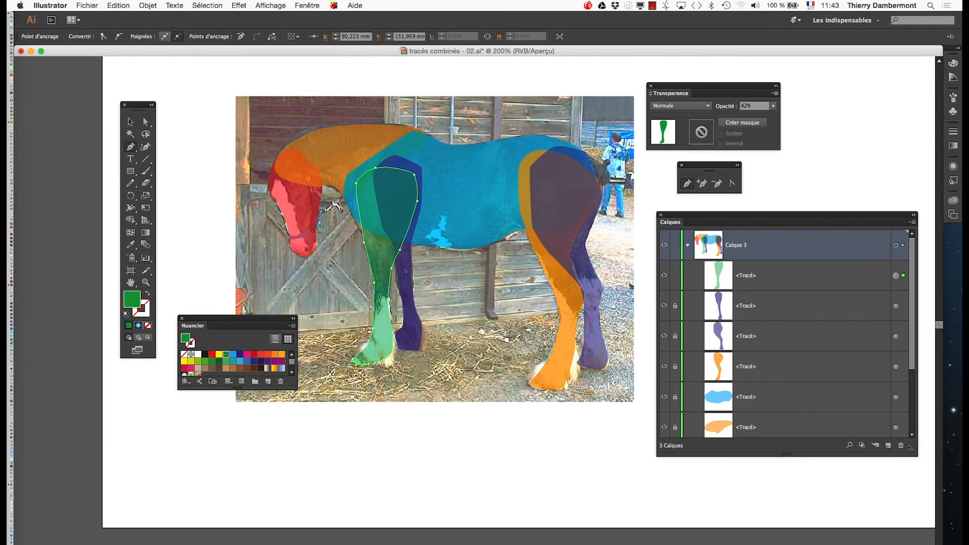
left_click_drag(911, 449, 921, 535)
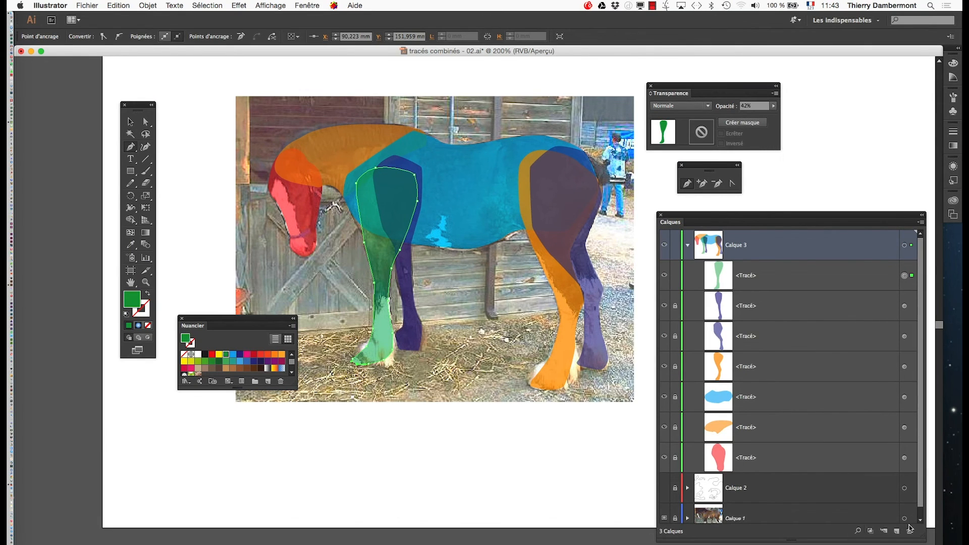
left_click_drag(922, 534, 928, 544)
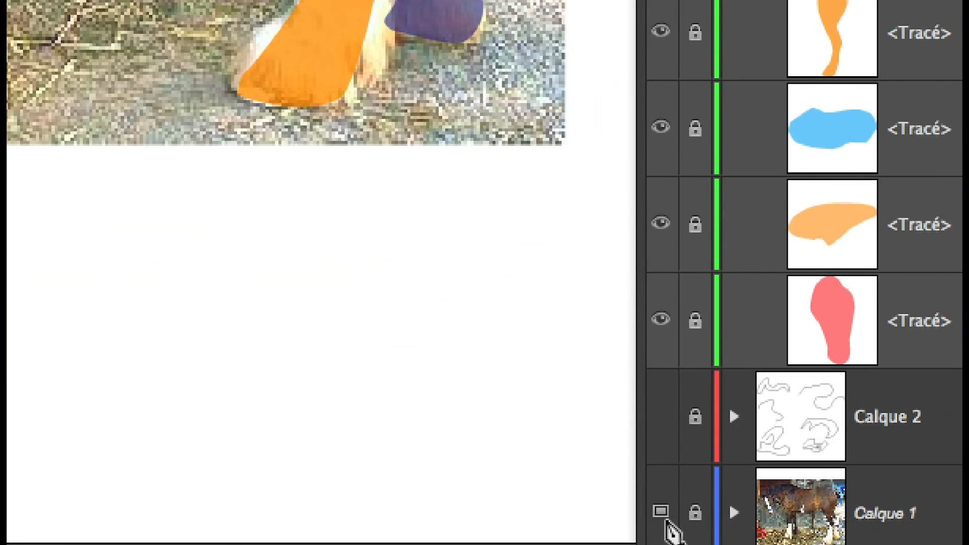
left_click(662, 514)
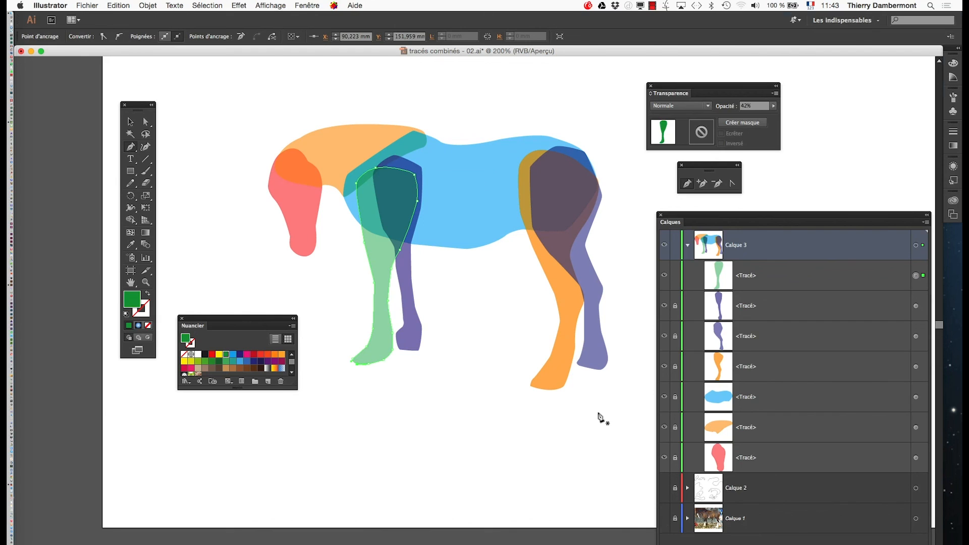
Hide all the interface panels and deselect the green foreleg shape to show the coloured horse alone.
key("Tab")
left_click(480, 213)
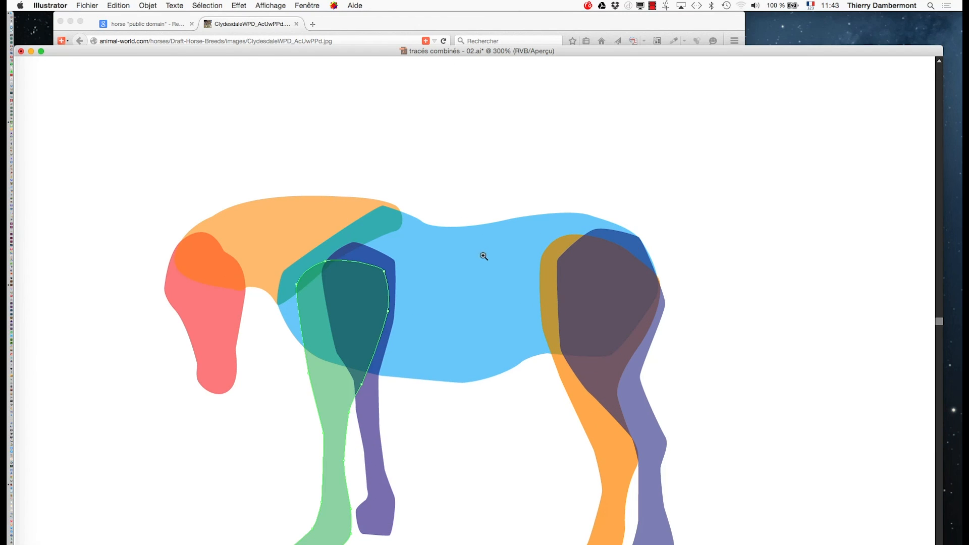
left_click(554, 183)
scroll(520, 310, "down", 5)
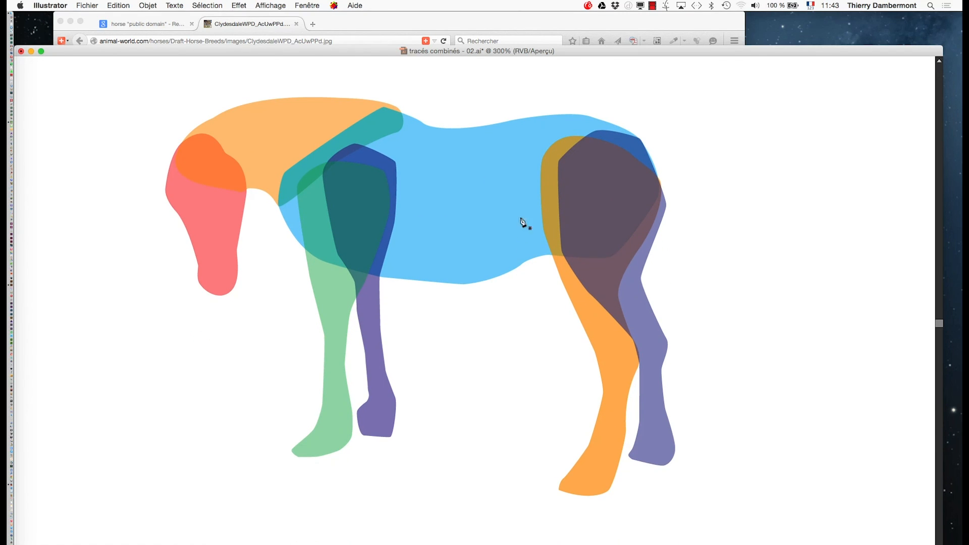
key("p")
Save the document as a new Illustrator file named tracés combinés - 03.ai in the AI initiation Carnaval jour 3 folder.
left_click(86, 5)
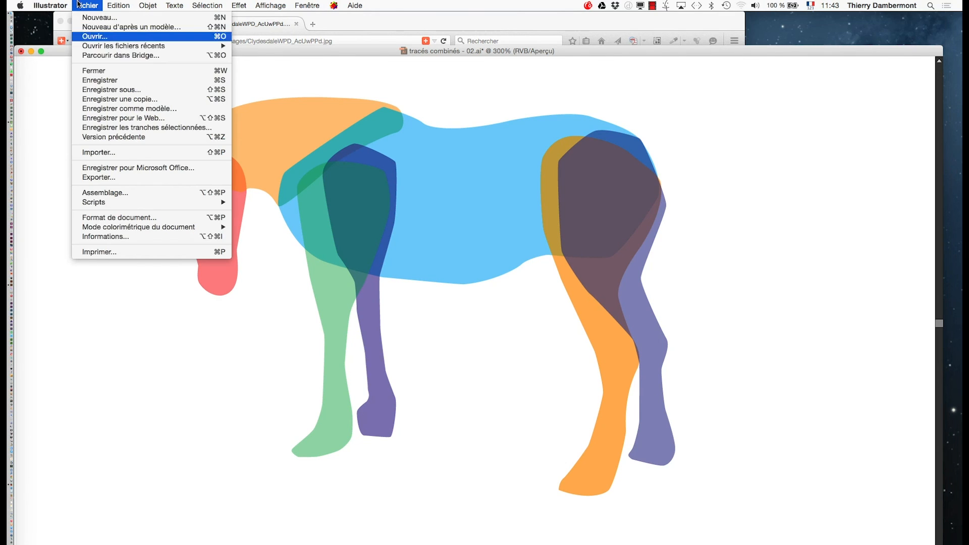
left_click(124, 89)
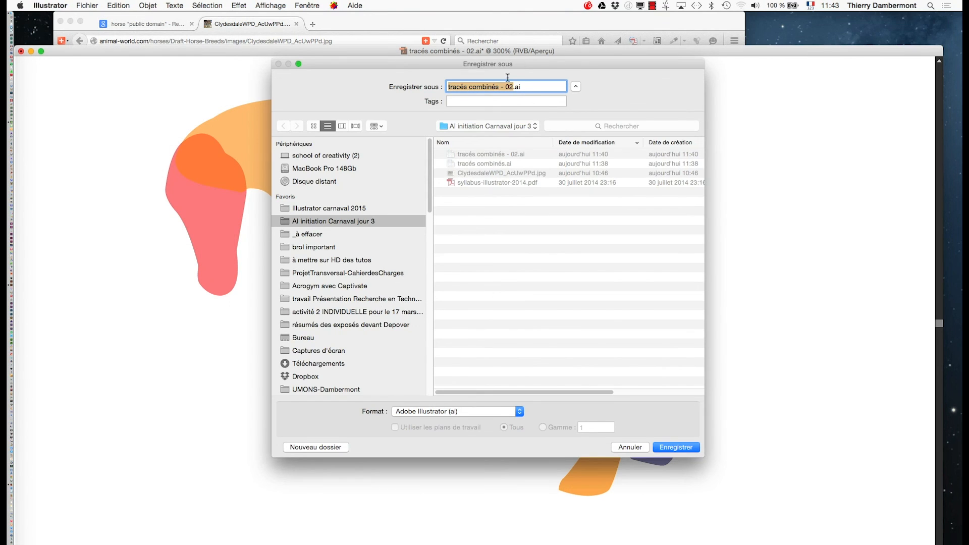
left_click(511, 86)
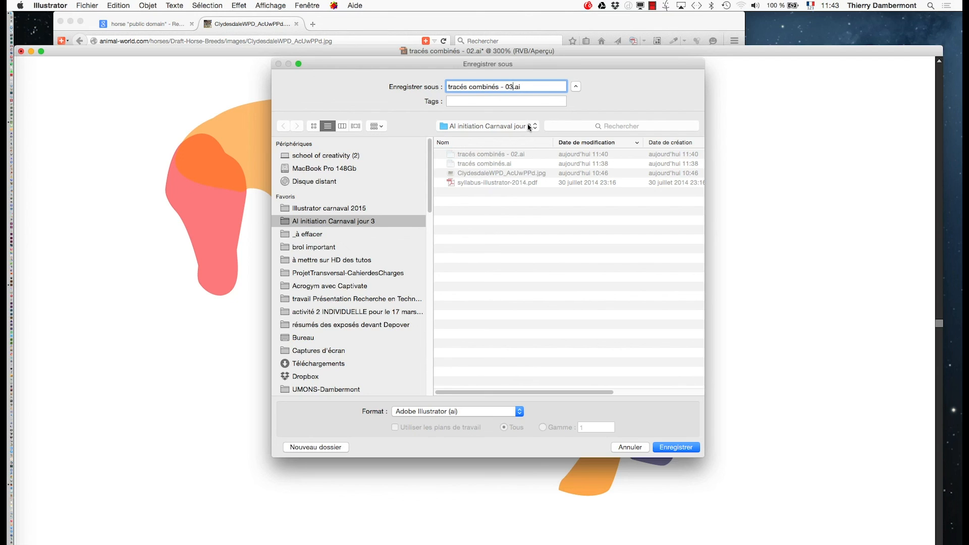
type("3")
left_click(682, 448)
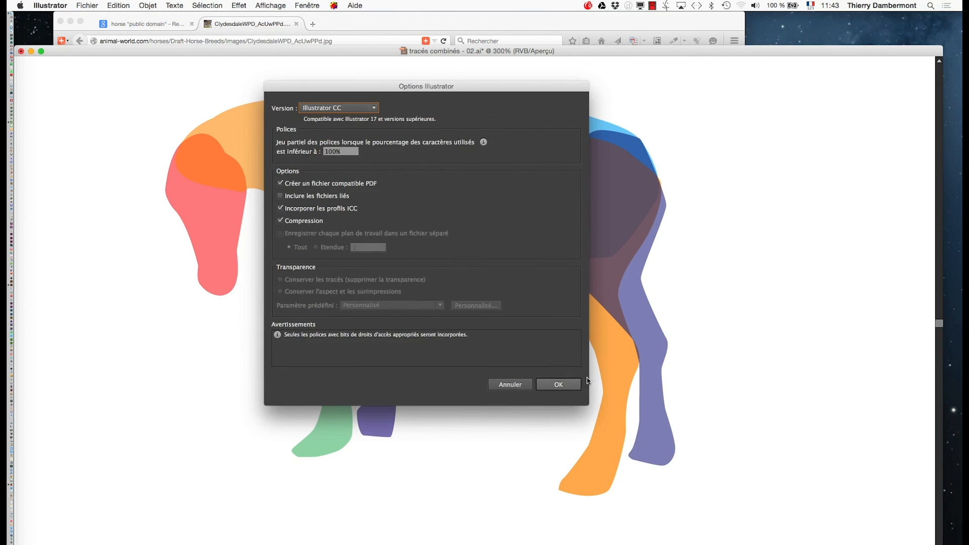